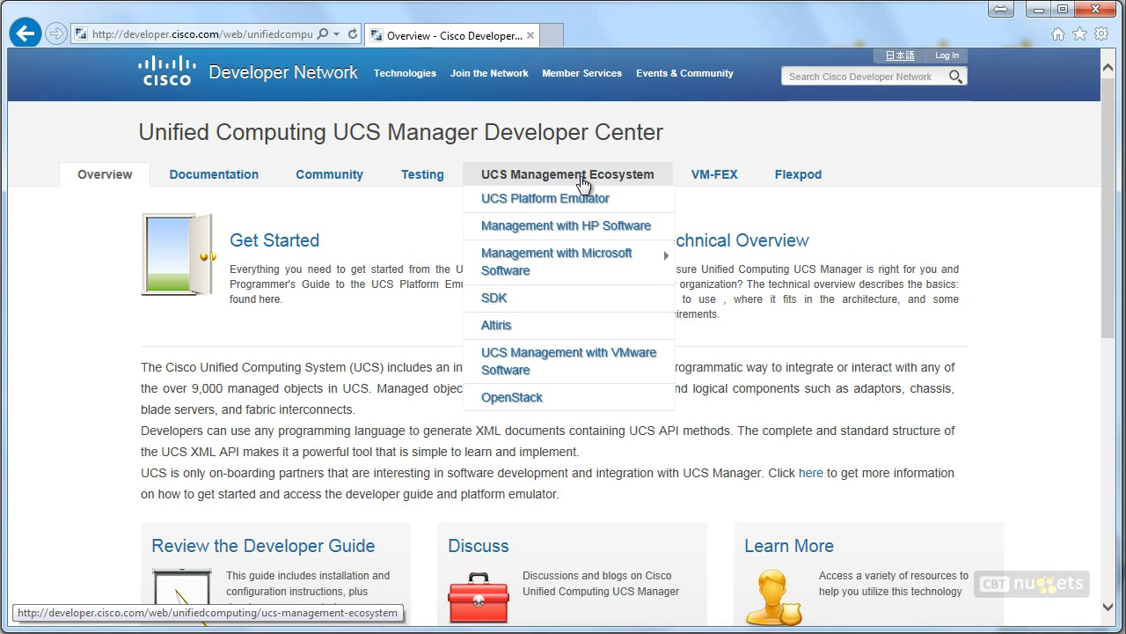
# Open the UCS Platform Emulator download page and its Cisco UCS Release Notes version 2 1(3aPE1) PDF.
pyautogui.click(508, 205)
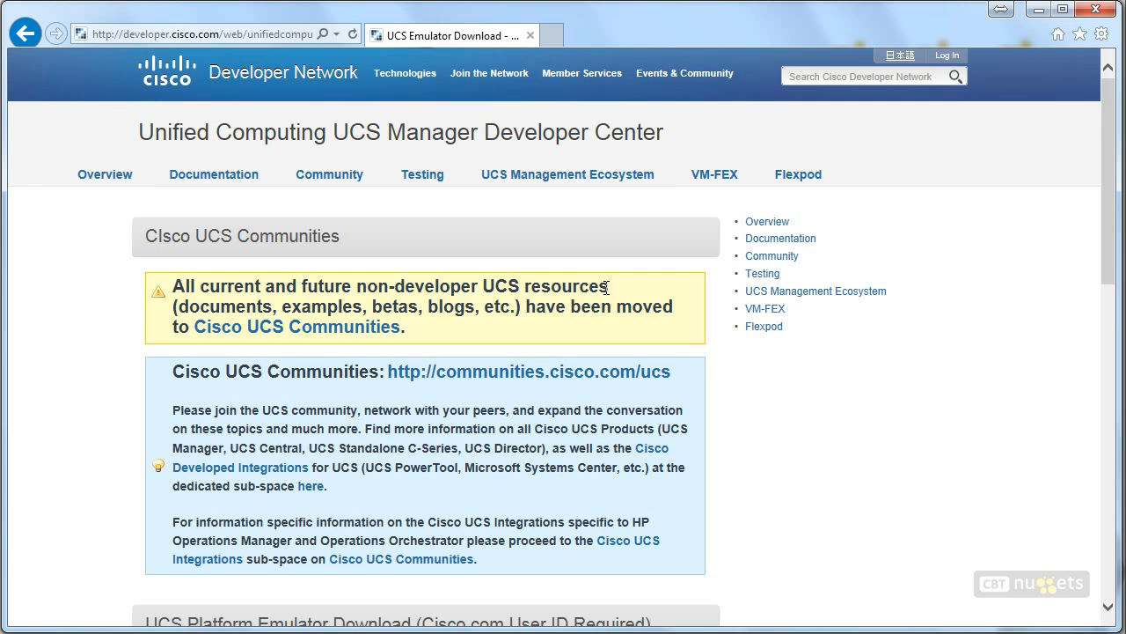
pyautogui.moveTo(1100, 227); pyautogui.dragTo(1072, 394)
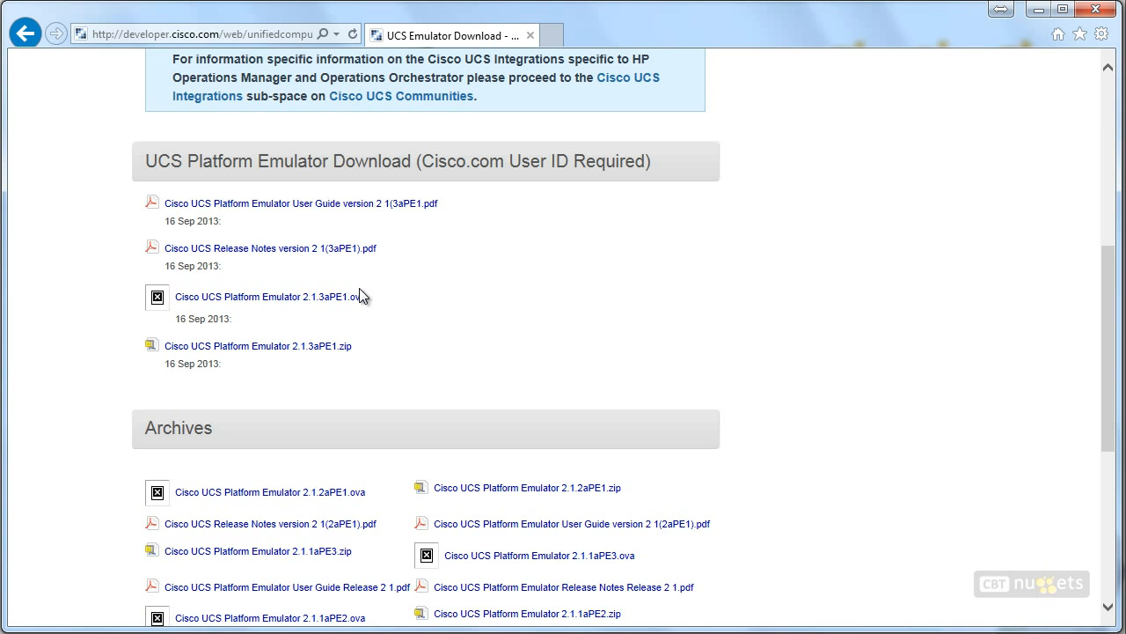
pyautogui.click(347, 250)
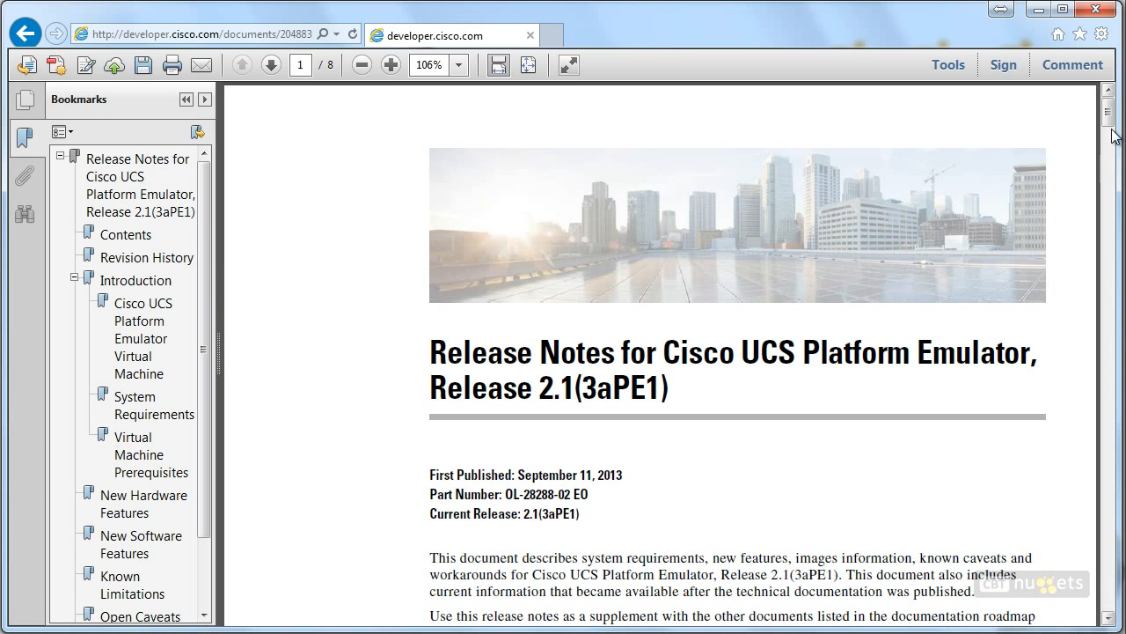
# Review the System Requirements section of the release notes, highlighting the RAM, disk space, CPU, browser and Java entries.
pyautogui.scroll(-5, 1111, 132)
pyautogui.moveTo(1110, 134); pyautogui.dragTo(1114, 252)
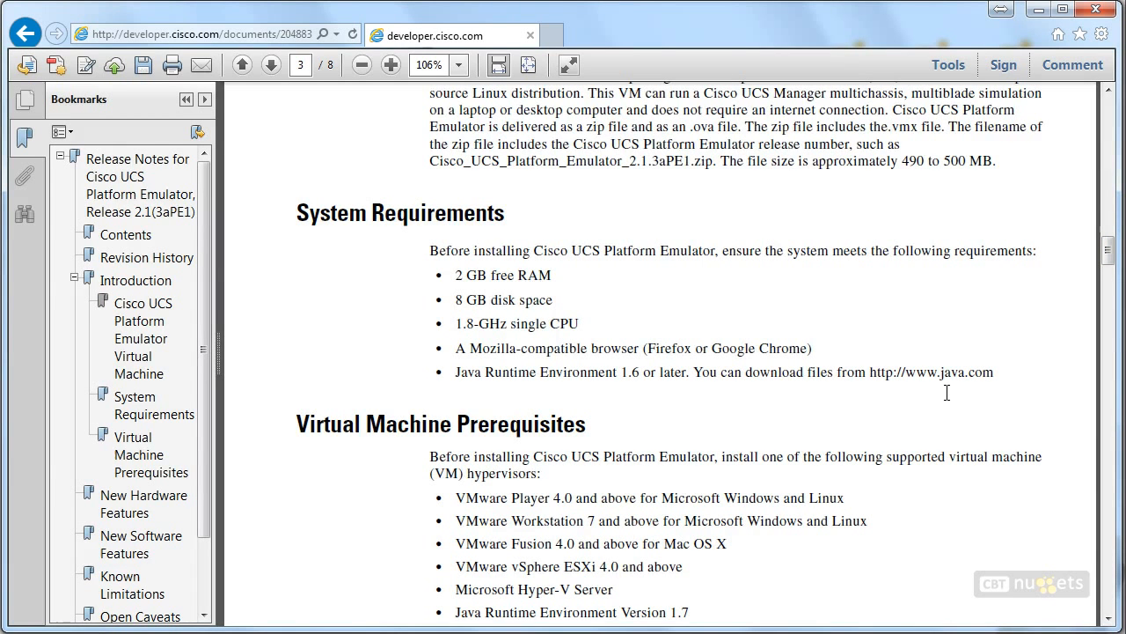
pyautogui.moveTo(551, 276); pyautogui.dragTo(444, 280)
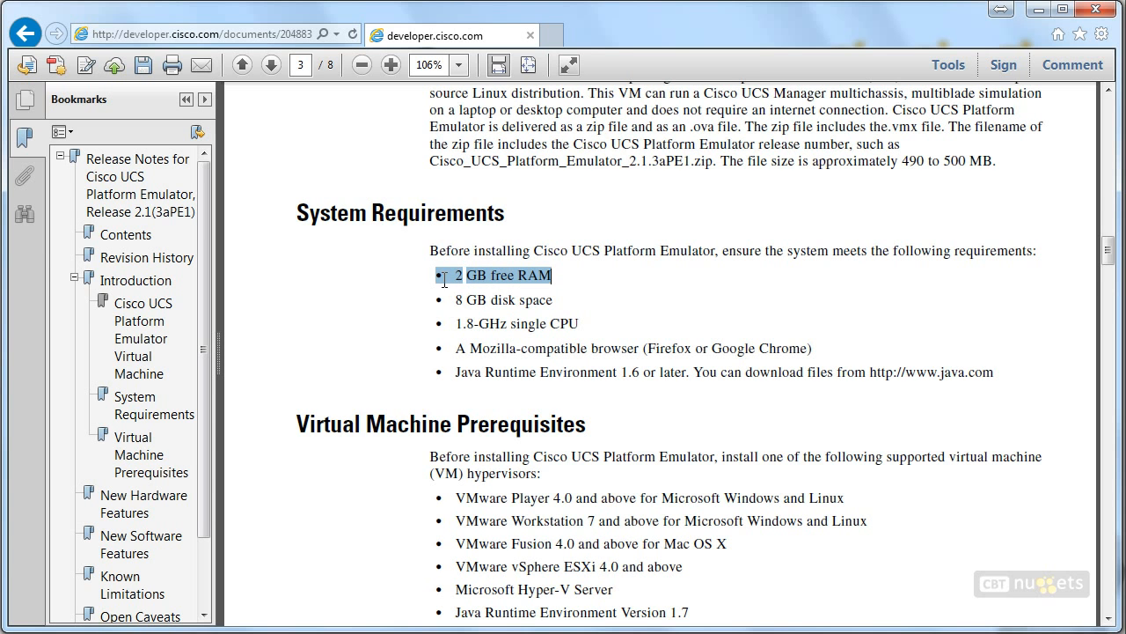
pyautogui.moveTo(556, 301); pyautogui.dragTo(434, 310)
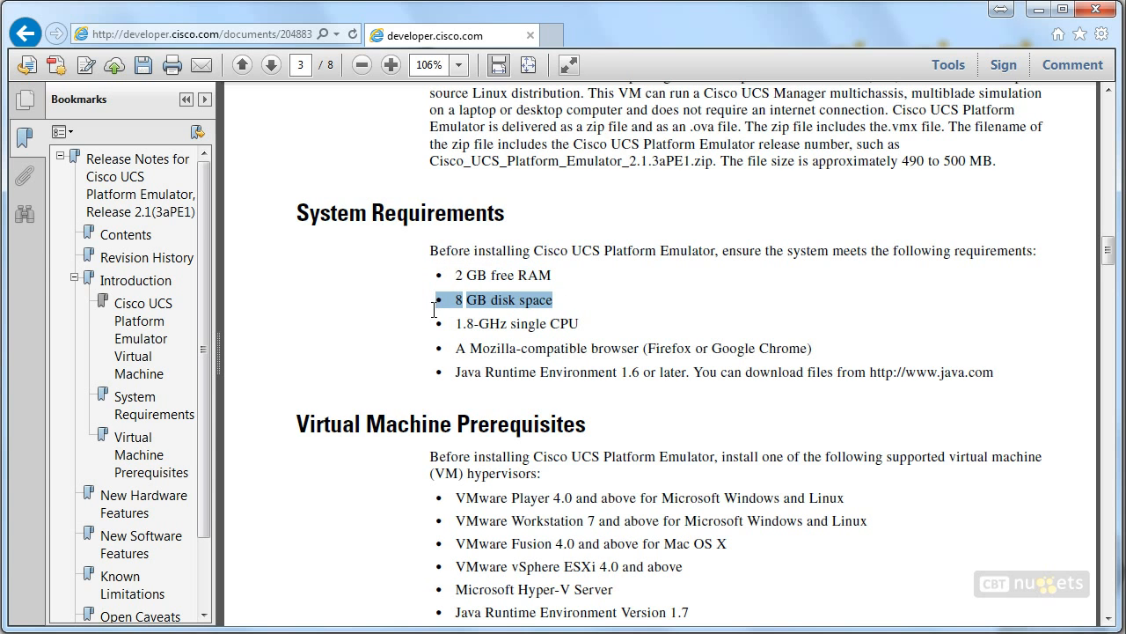
pyautogui.moveTo(592, 344); pyautogui.dragTo(425, 320)
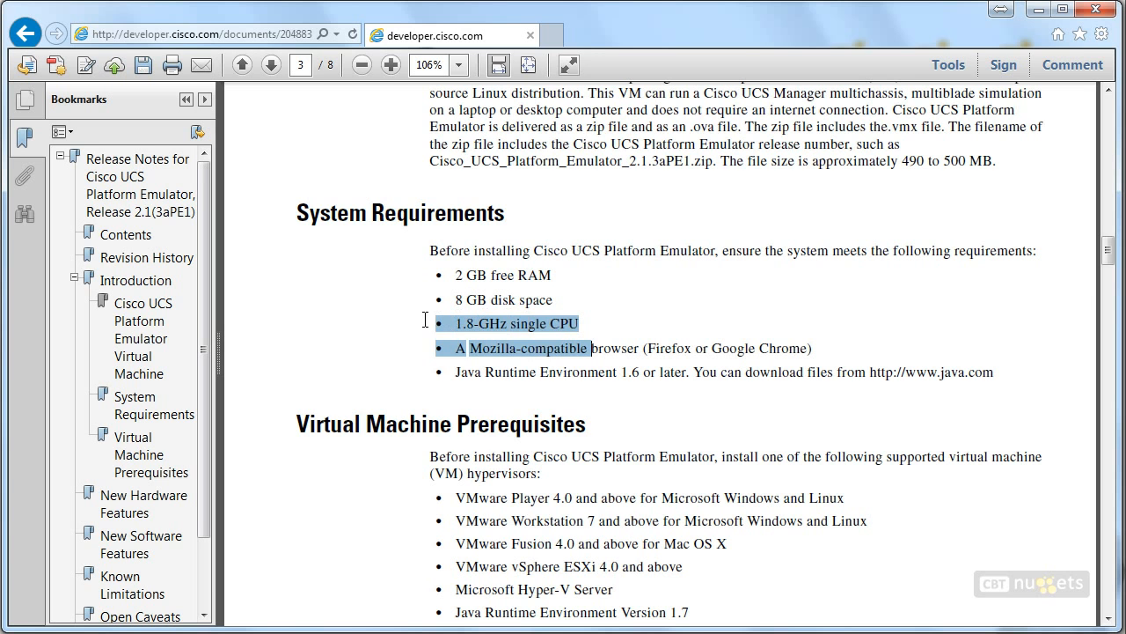
pyautogui.click(536, 324)
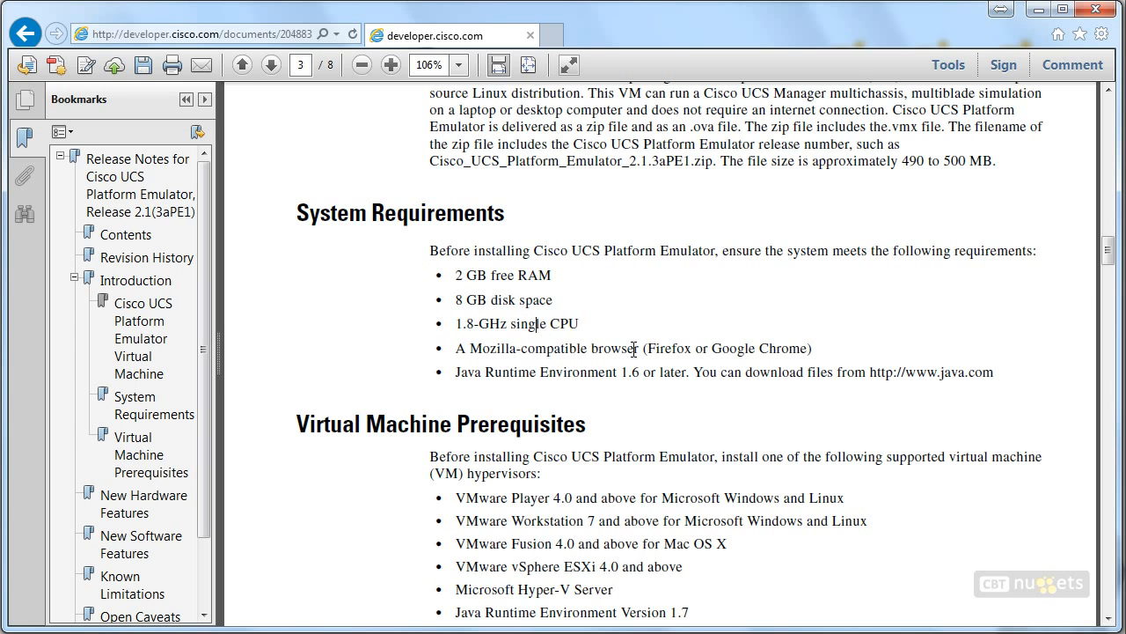
pyautogui.moveTo(648, 349); pyautogui.dragTo(806, 350)
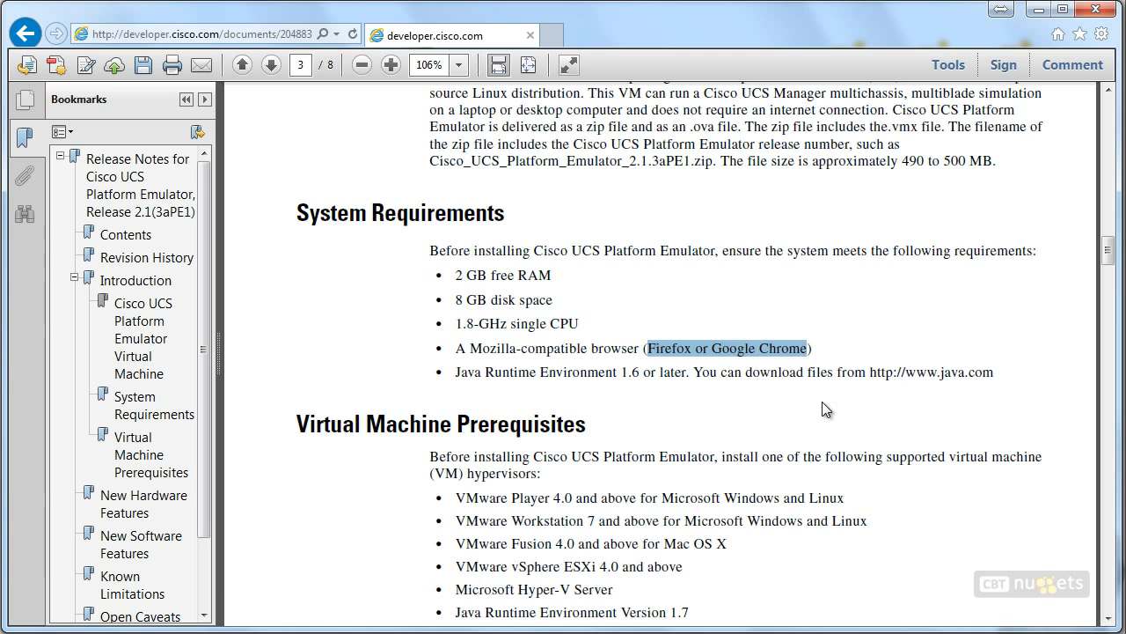
pyautogui.moveTo(457, 371); pyautogui.dragTo(690, 362)
pyautogui.click(693, 335)
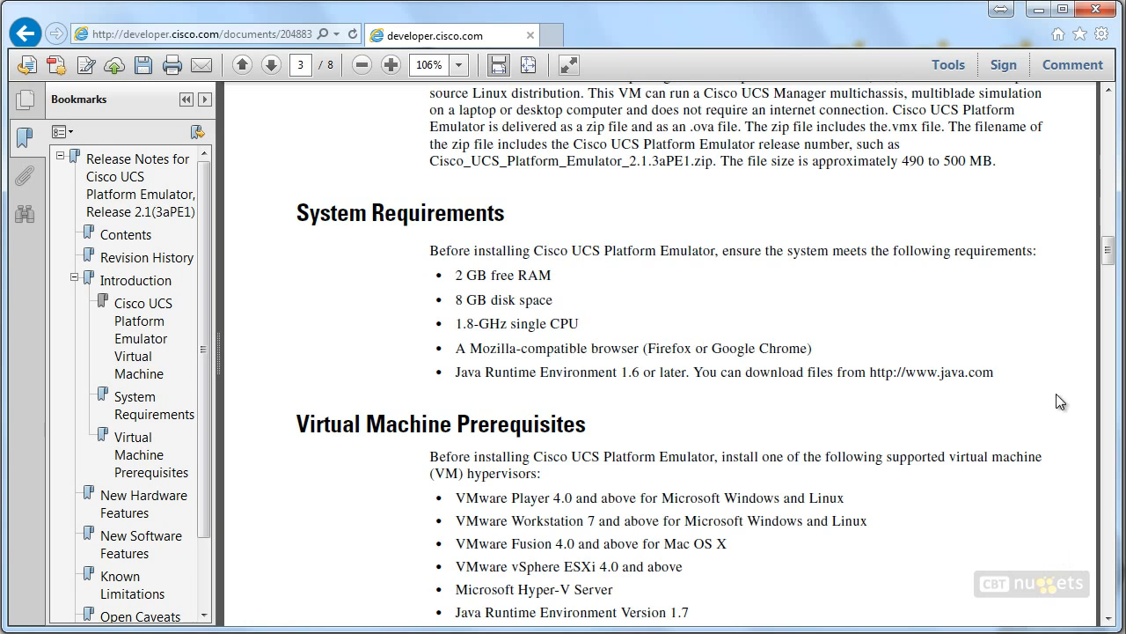
# Examine the supported hypervisors under Virtual Machine Prerequisites, highlighting VMware Player, Workstation and Fusion.
pyautogui.scroll(-3, 1108, 255)
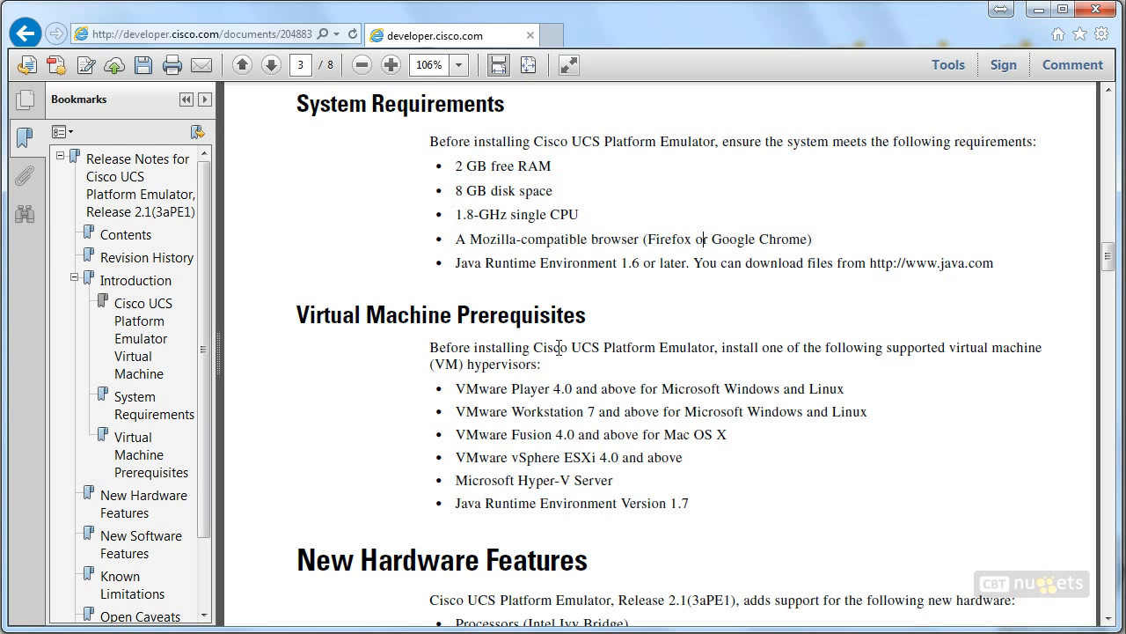
pyautogui.moveTo(763, 352); pyautogui.dragTo(1025, 354)
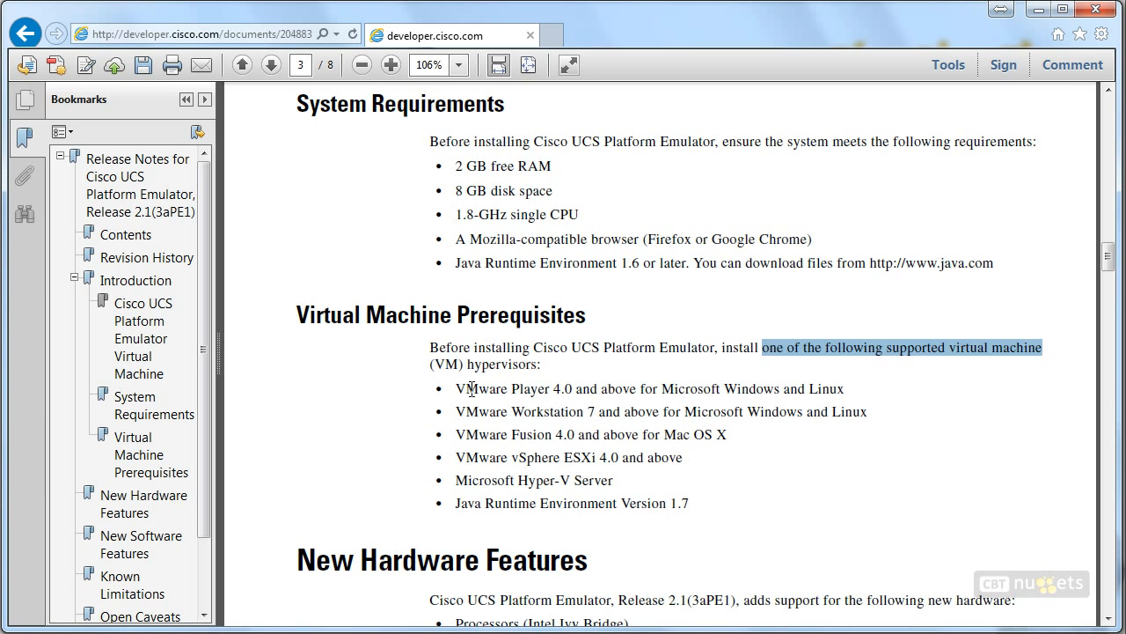
pyautogui.moveTo(455, 387); pyautogui.dragTo(597, 389)
pyautogui.moveTo(456, 411); pyautogui.dragTo(602, 419)
pyautogui.moveTo(456, 434); pyautogui.dragTo(576, 435)
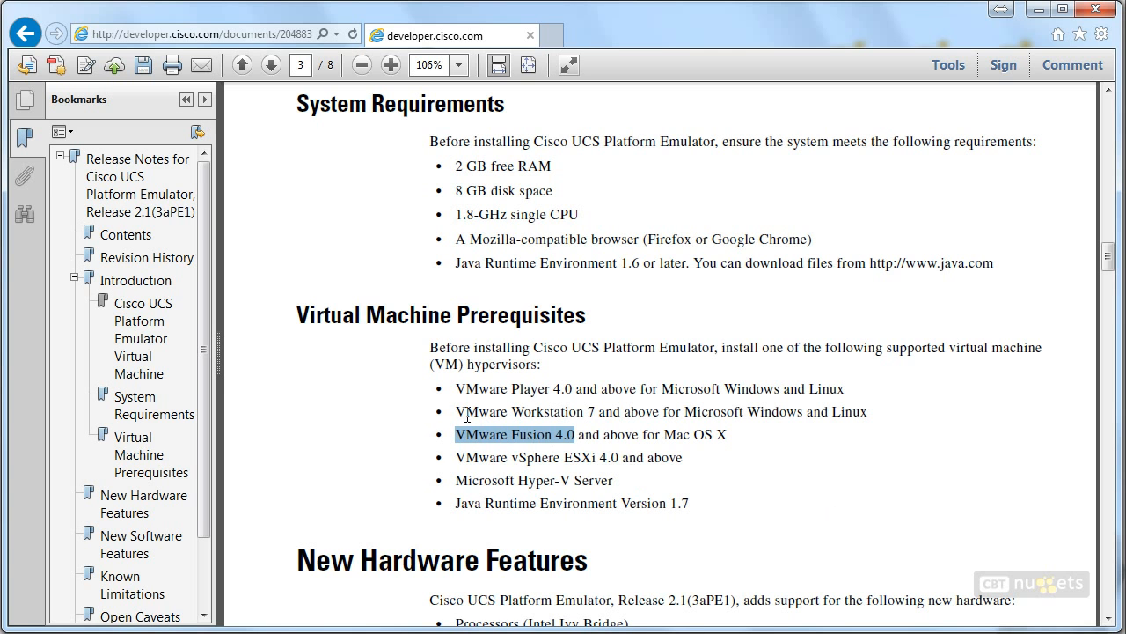
pyautogui.moveTo(453, 388); pyautogui.dragTo(549, 388)
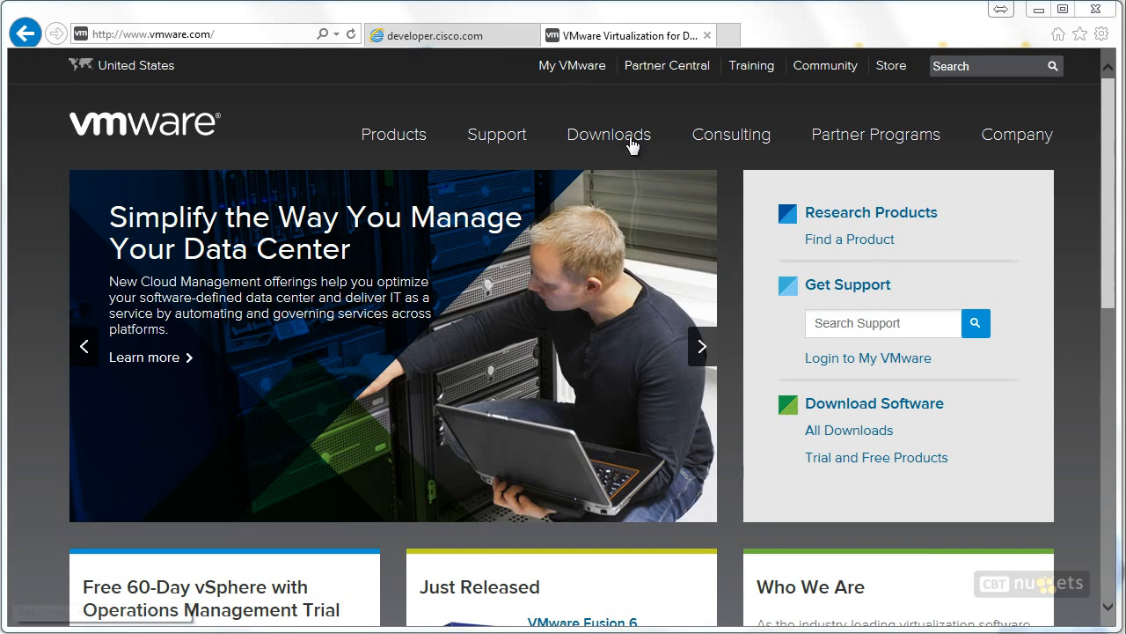
# Open the free VMware Player download page on the VMware site and highlight the product version in its description.
pyautogui.moveTo(630, 141)
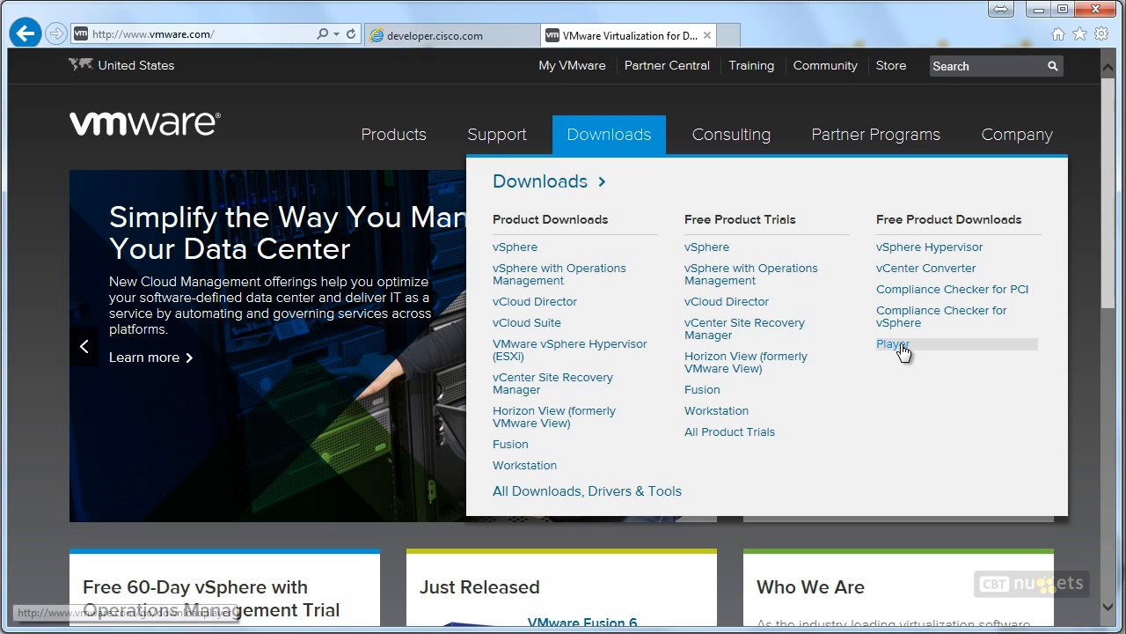
pyautogui.click(901, 345)
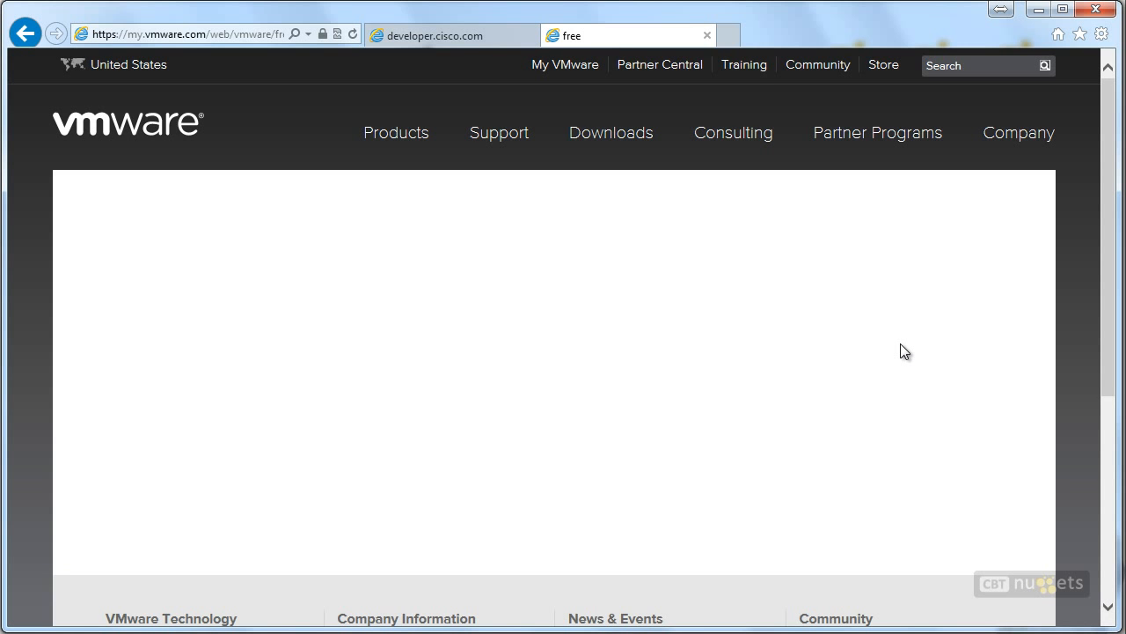
pyautogui.moveTo(1109, 275); pyautogui.dragTo(1079, 266)
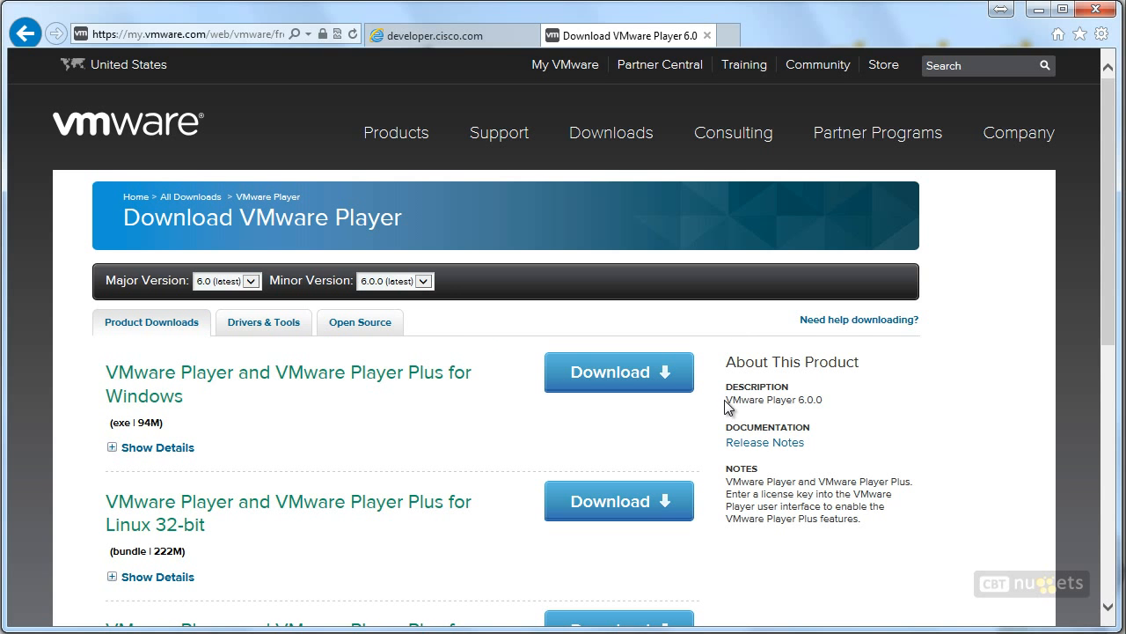
pyautogui.moveTo(726, 400); pyautogui.dragTo(827, 401)
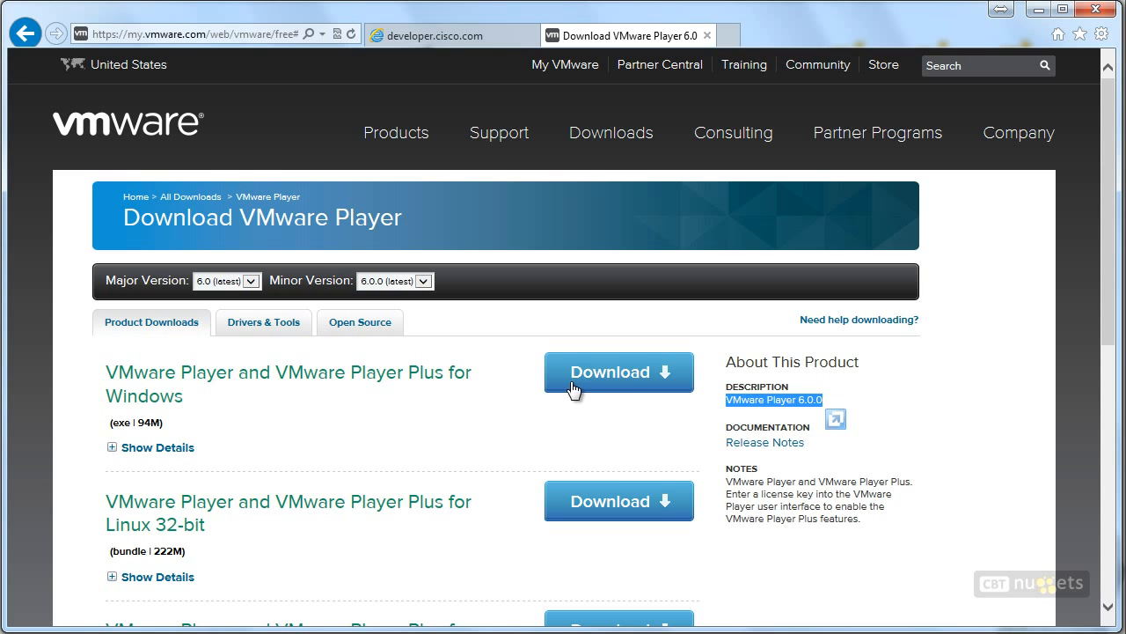
# Download VMware Player for Windows and save VMware-player-6.0.0-1295980.exe in the Downloads folder.
pyautogui.click(621, 371)
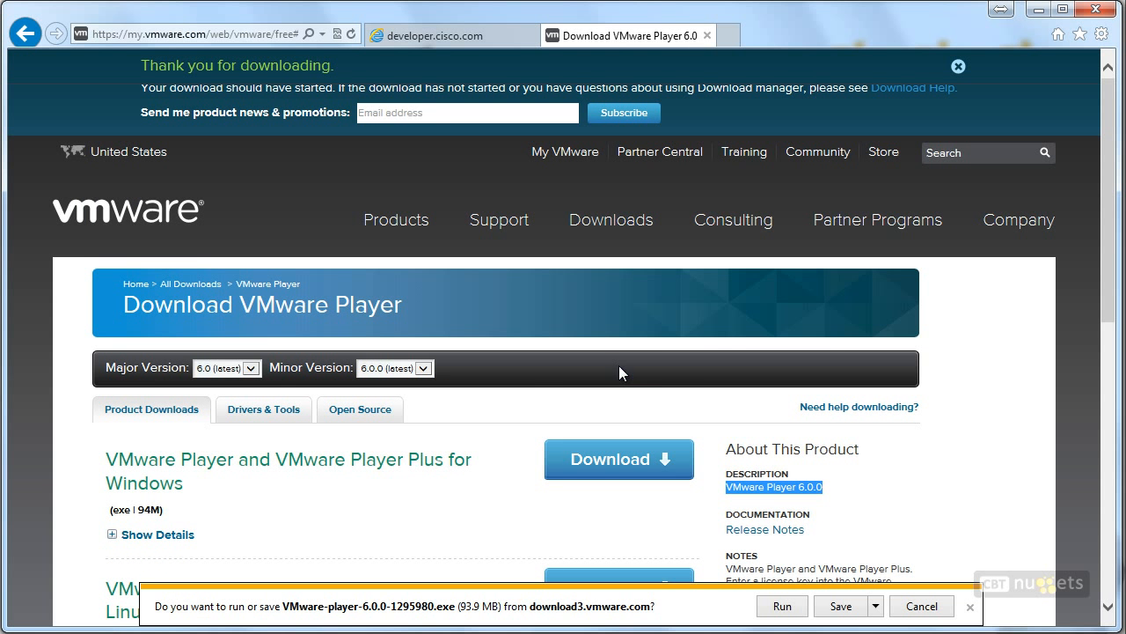
pyautogui.click(878, 609)
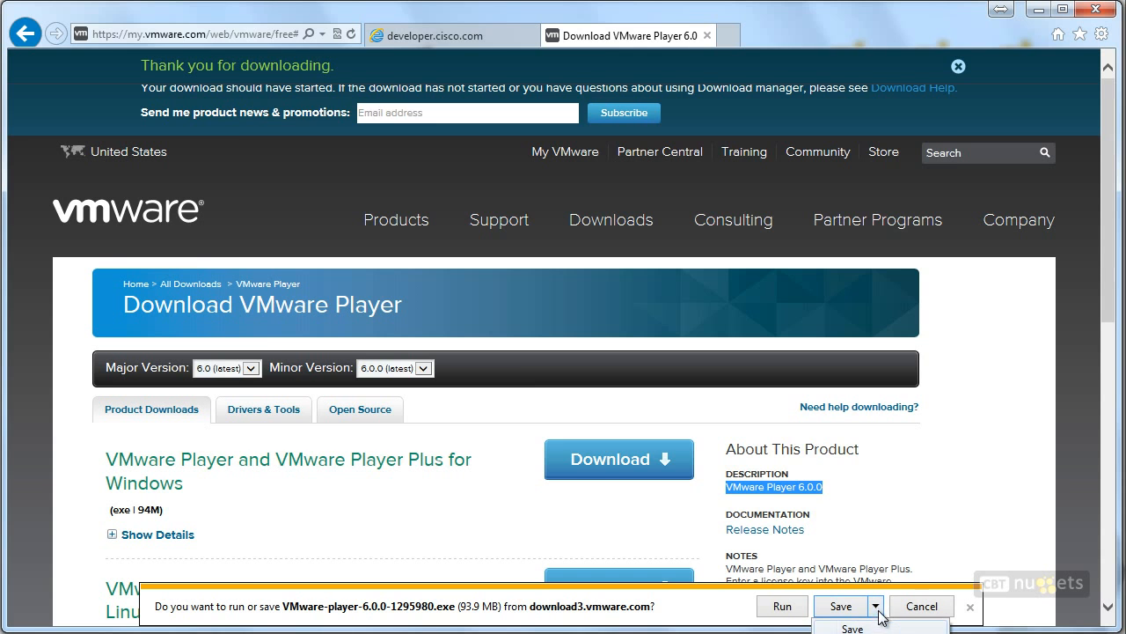
pyautogui.click(855, 633)
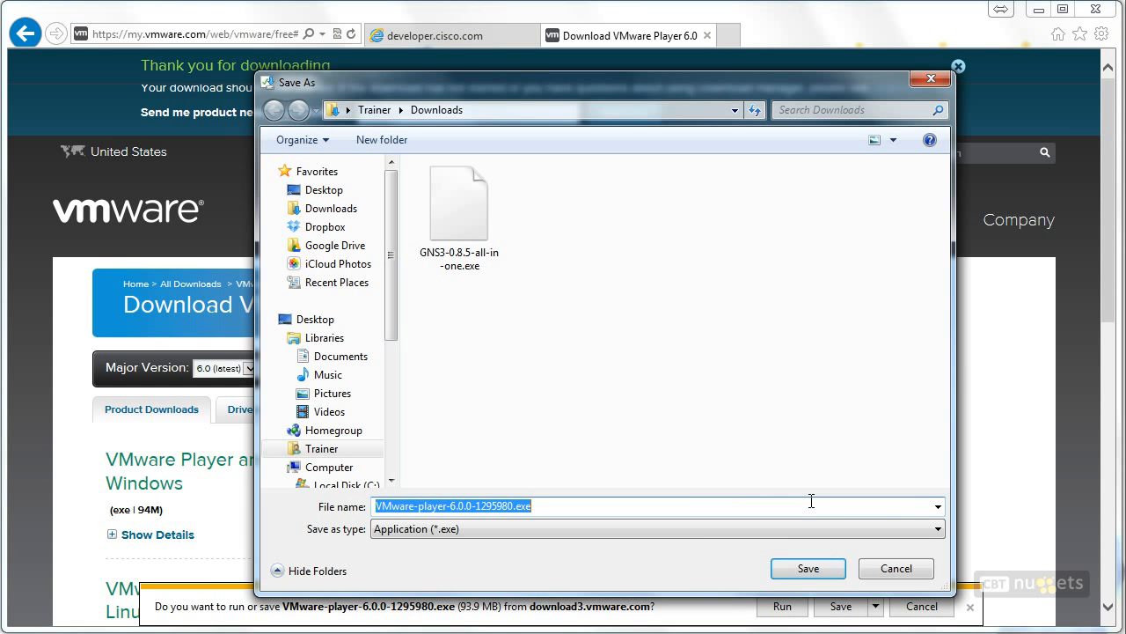
pyautogui.click(807, 569)
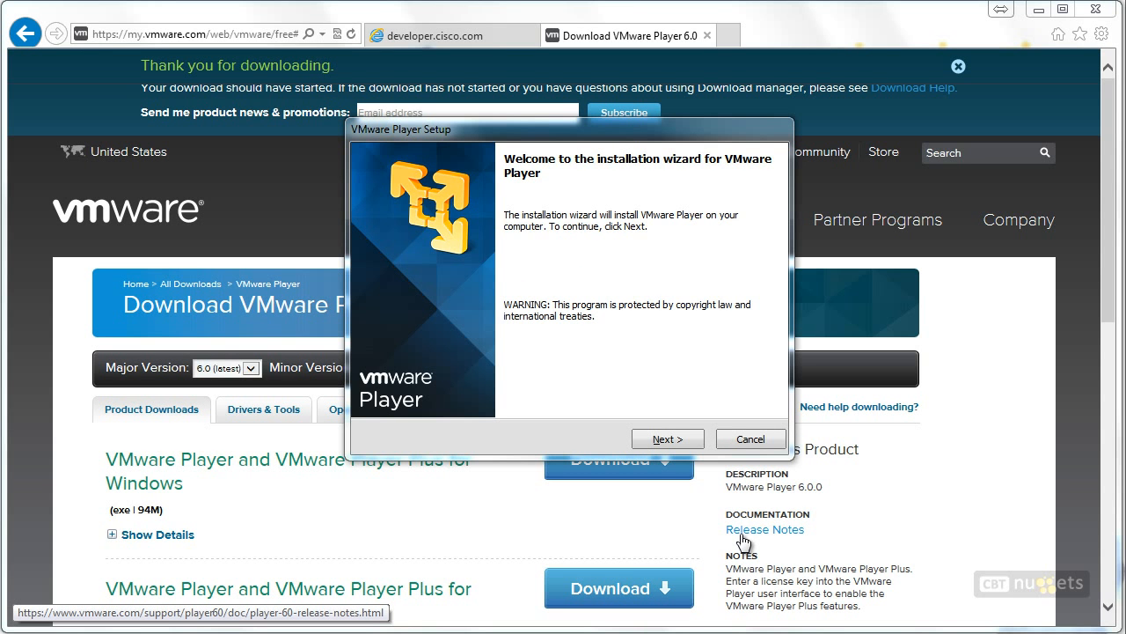
# Accept the license agreement in VMware Player Setup after viewing its full text, and proceed to the destination folder choice.
pyautogui.click(682, 442)
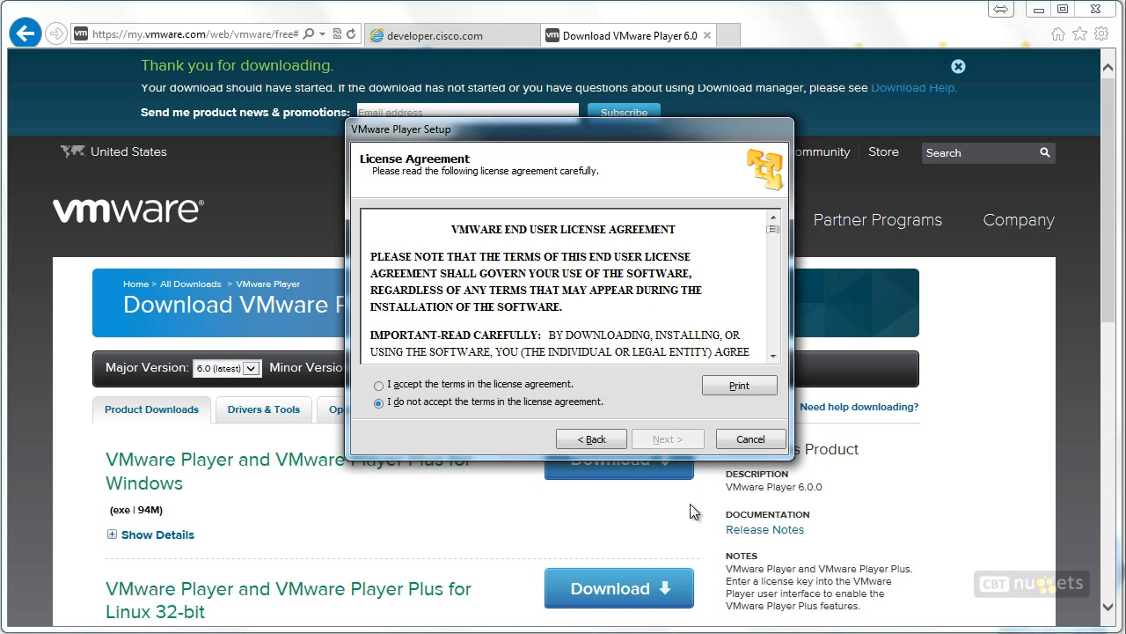
pyautogui.click(502, 385)
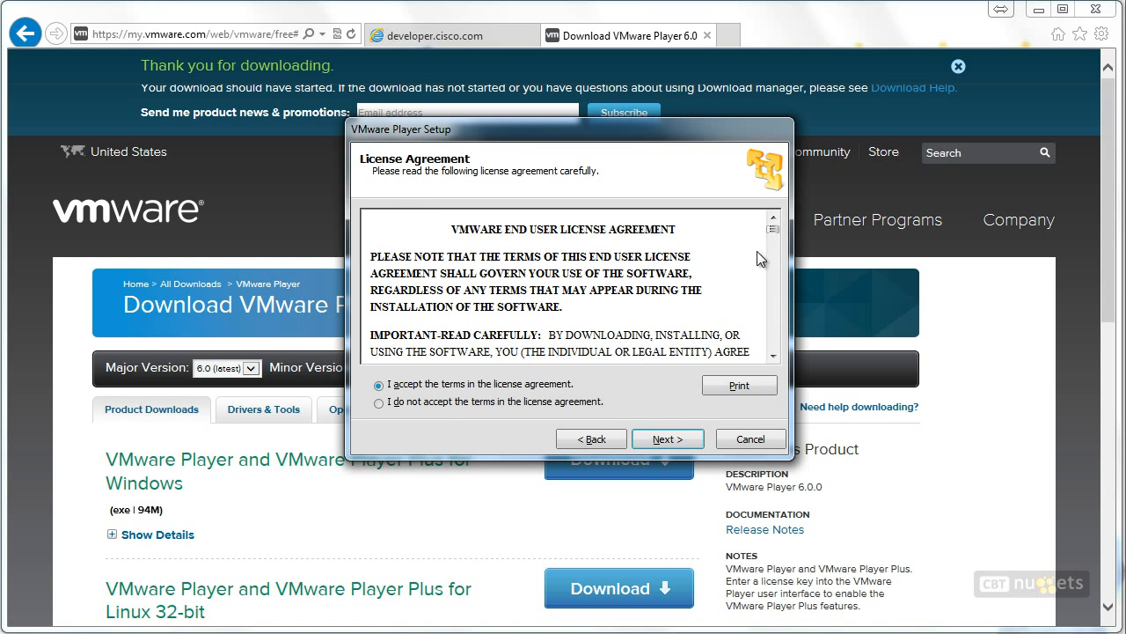
pyautogui.moveTo(773, 230); pyautogui.dragTo(775, 365)
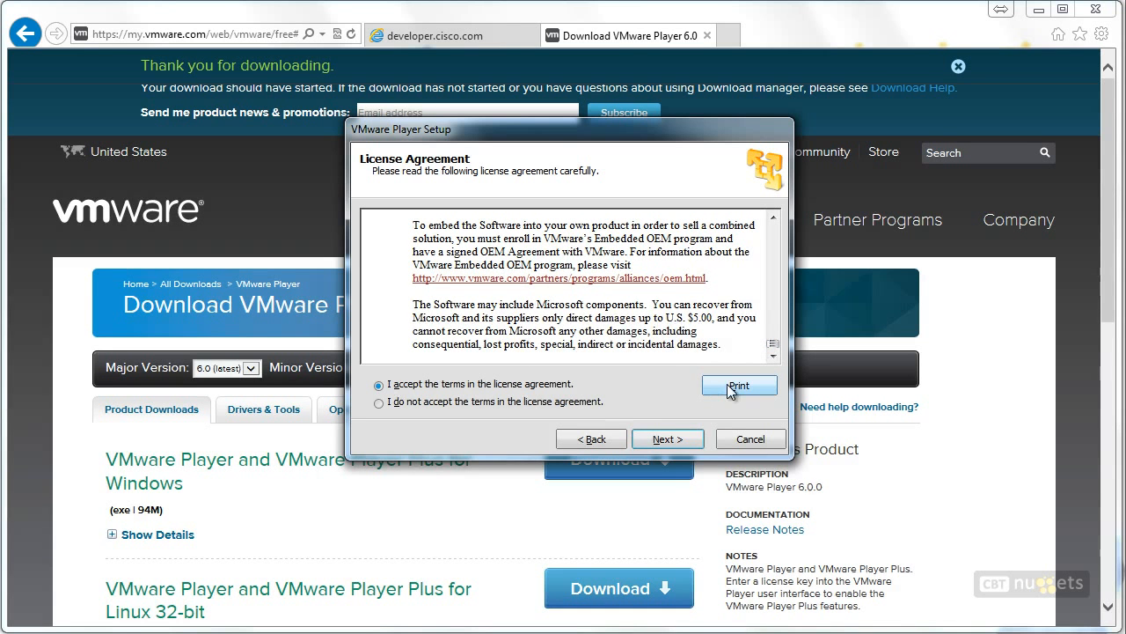
pyautogui.click(677, 445)
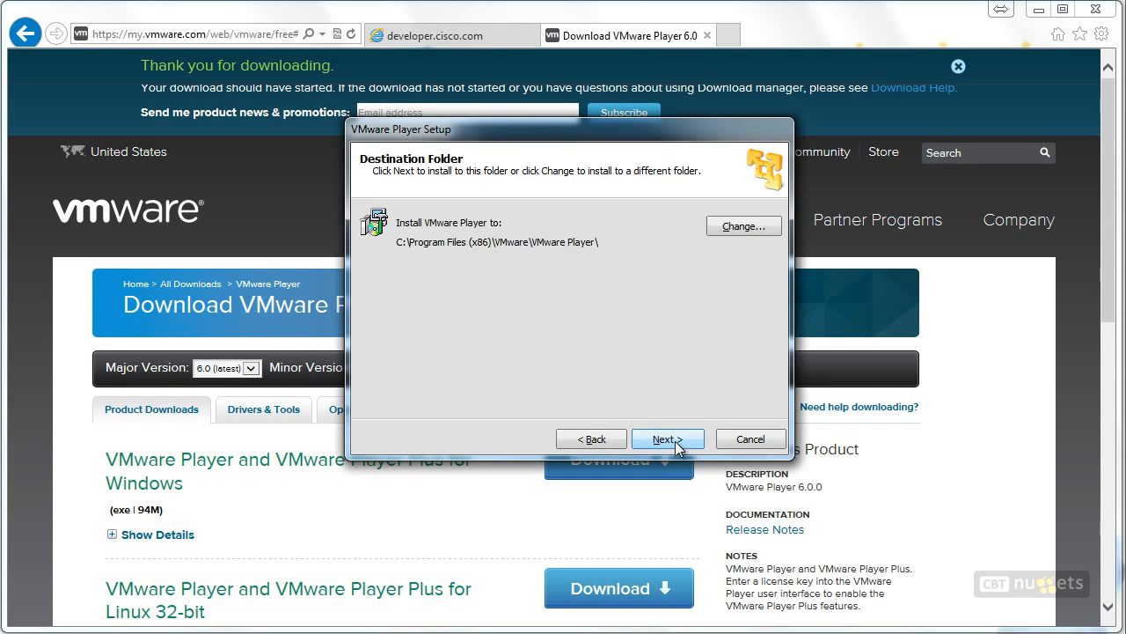
pyautogui.click(598, 442)
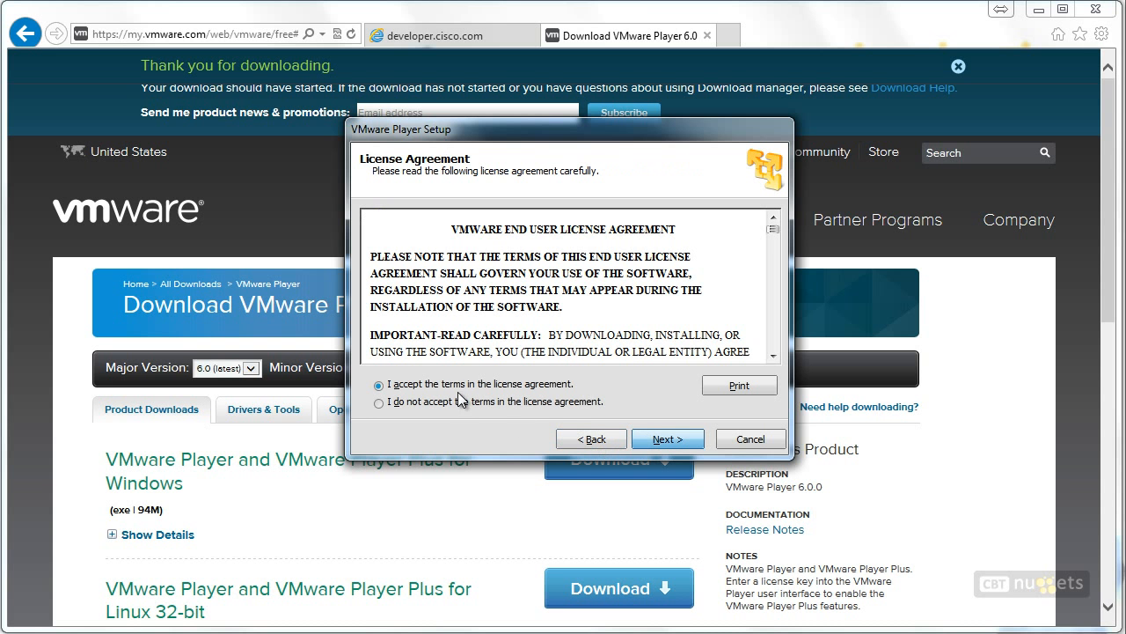
pyautogui.click(668, 447)
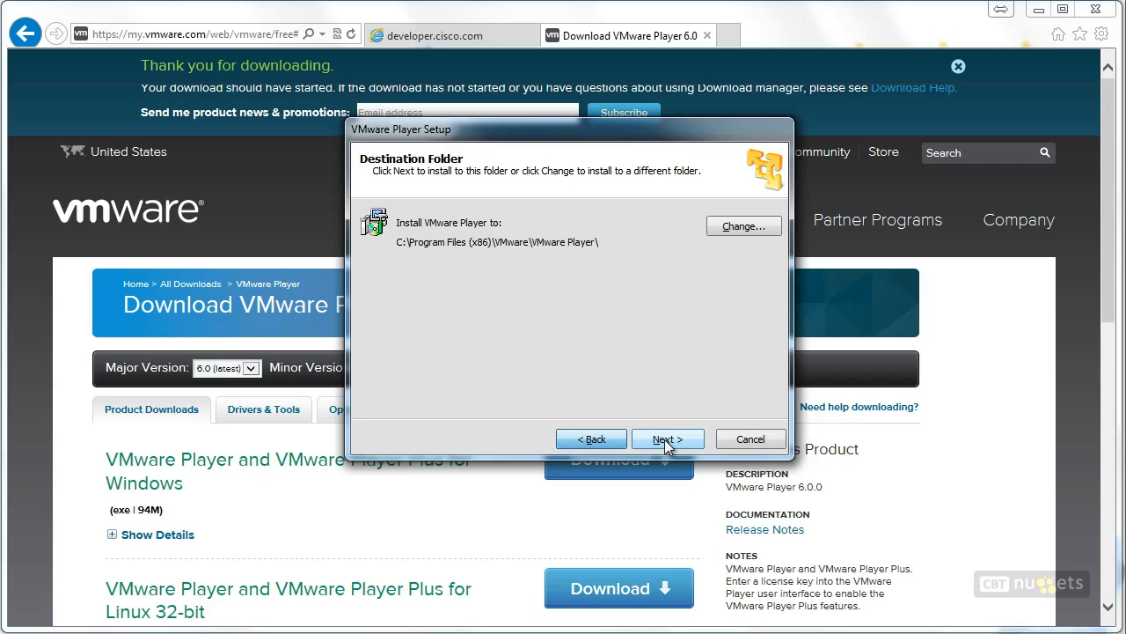
# Install VMware Player with the default folder, update check, feedback and shortcut options, and finish the setup wizard.
pyautogui.click(668, 446)
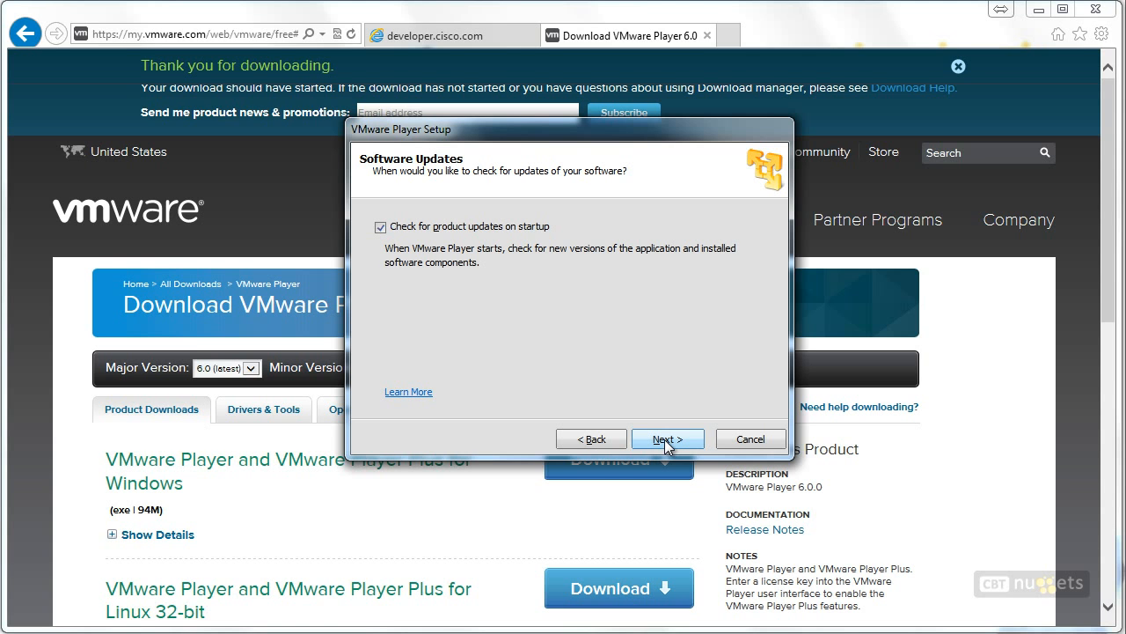
pyautogui.click(668, 446)
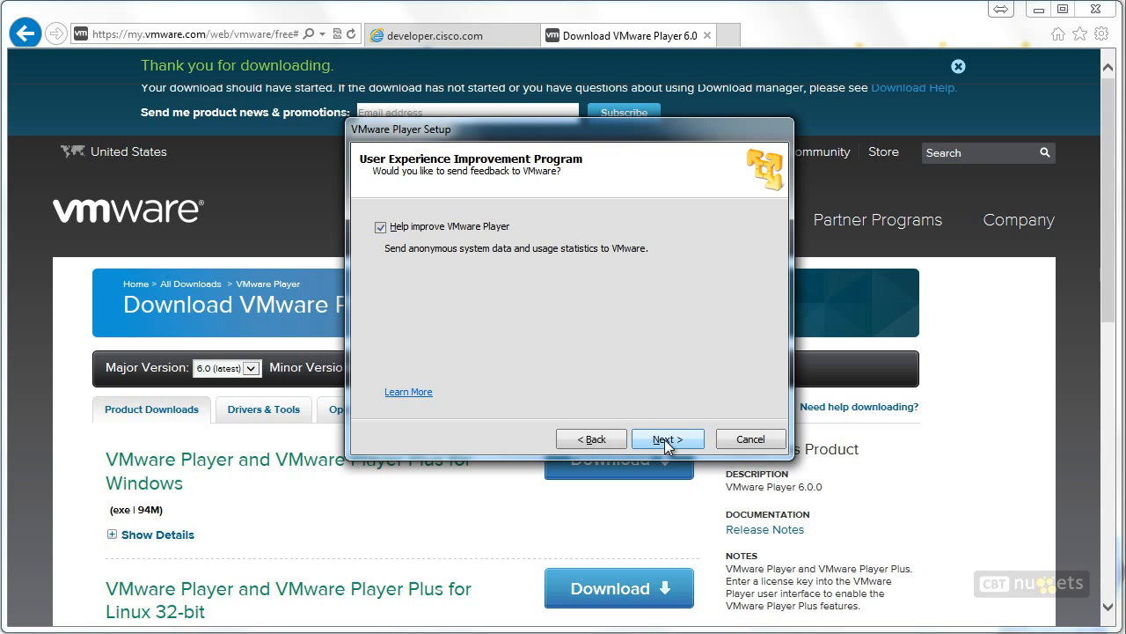
pyautogui.click(668, 440)
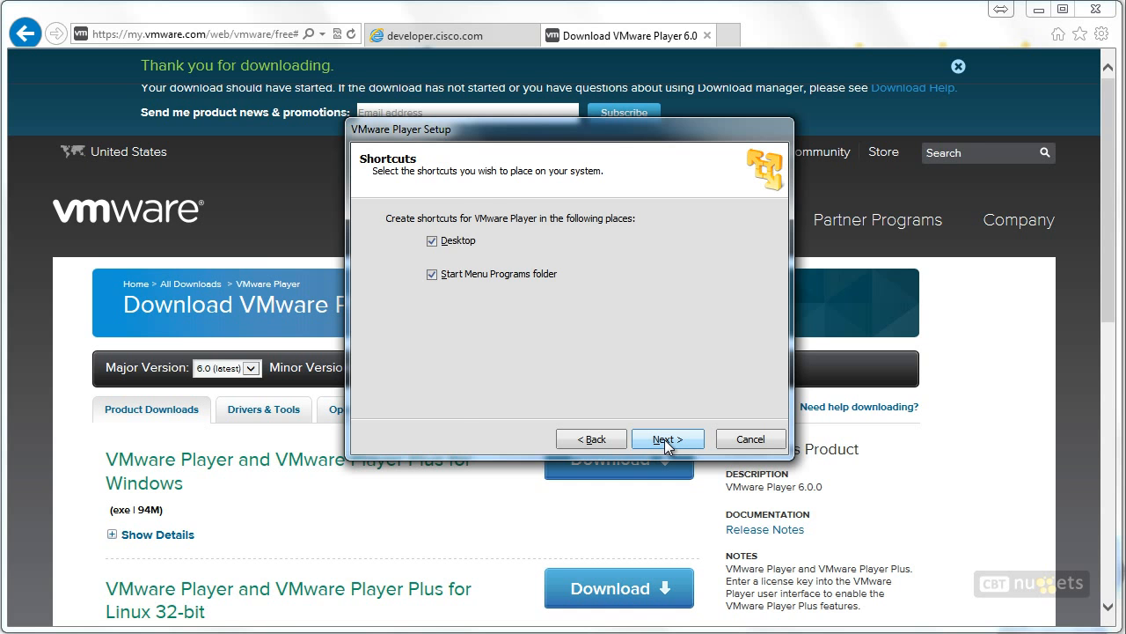
pyautogui.click(668, 440)
pyautogui.click(664, 440)
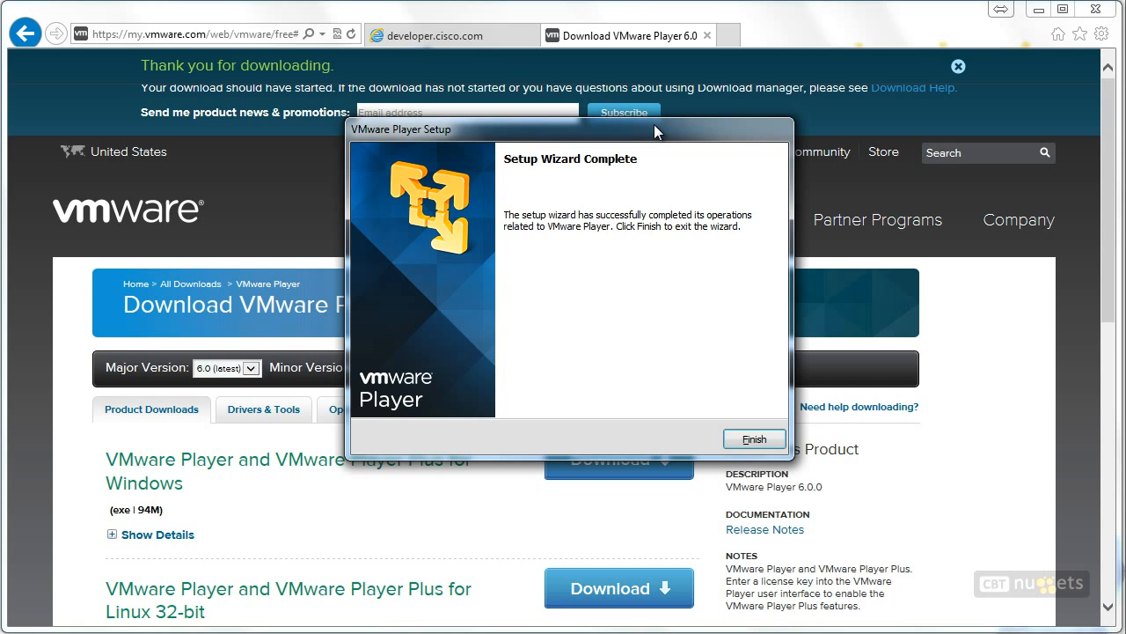
pyautogui.click(754, 439)
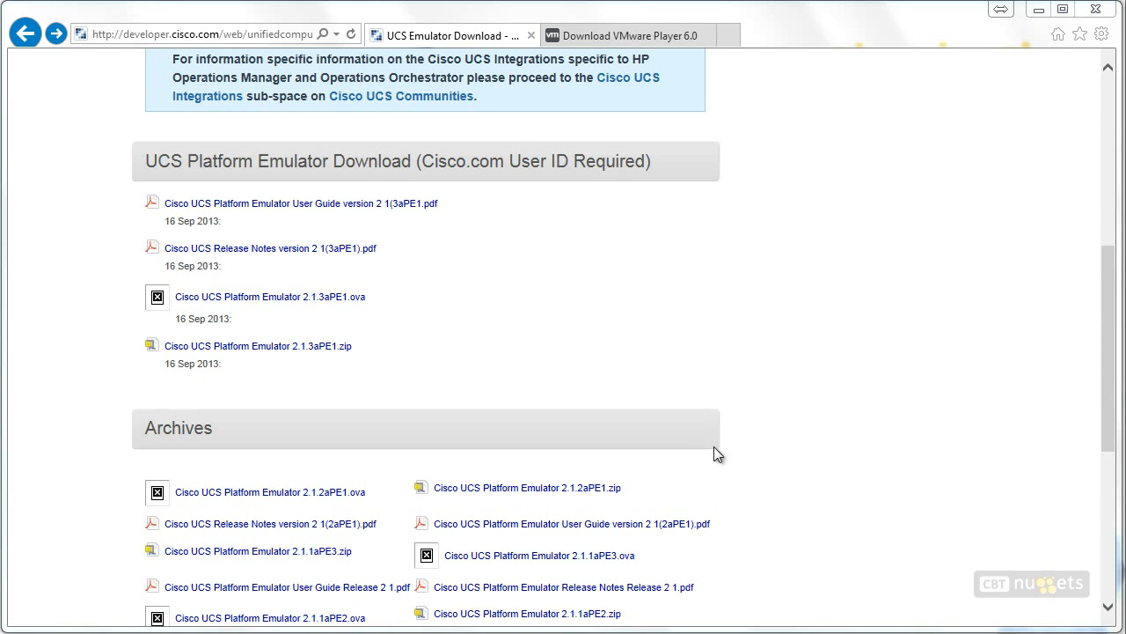
# Open the Cisco UCS Platform Emulator User Guide PDF at the chapter on installing and running it using the VM console.
pyautogui.click(384, 204)
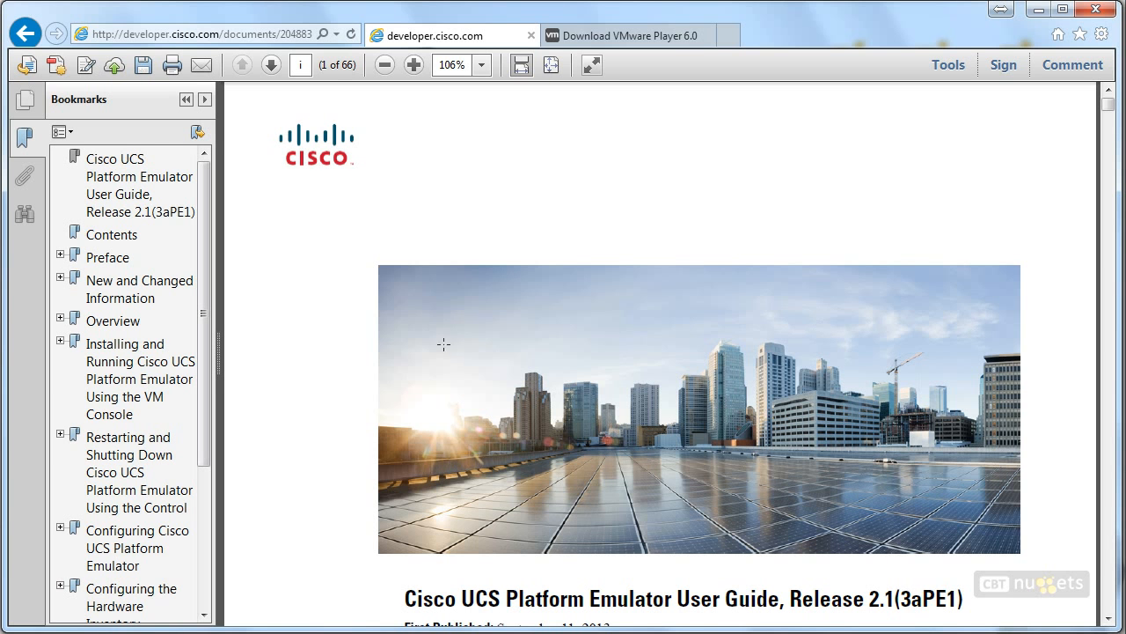
pyautogui.click(146, 380)
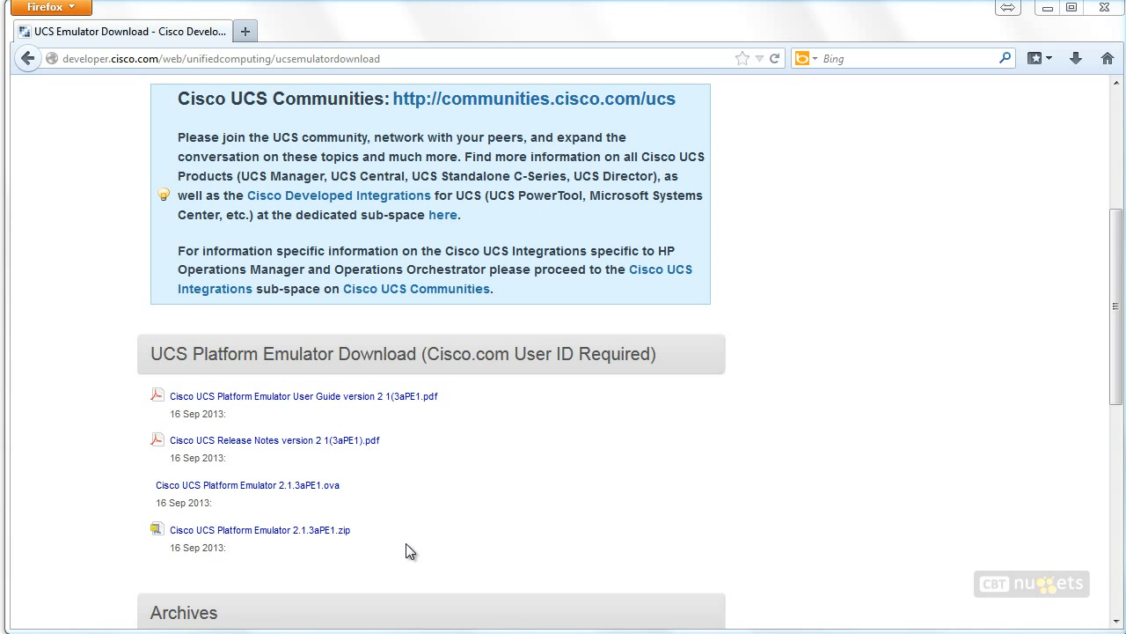
# Request the Cisco UCS Platform Emulator 2.1.3aPE1.ova download and log in to Cisco.com with the filled-in account credentials.
pyautogui.click(330, 487)
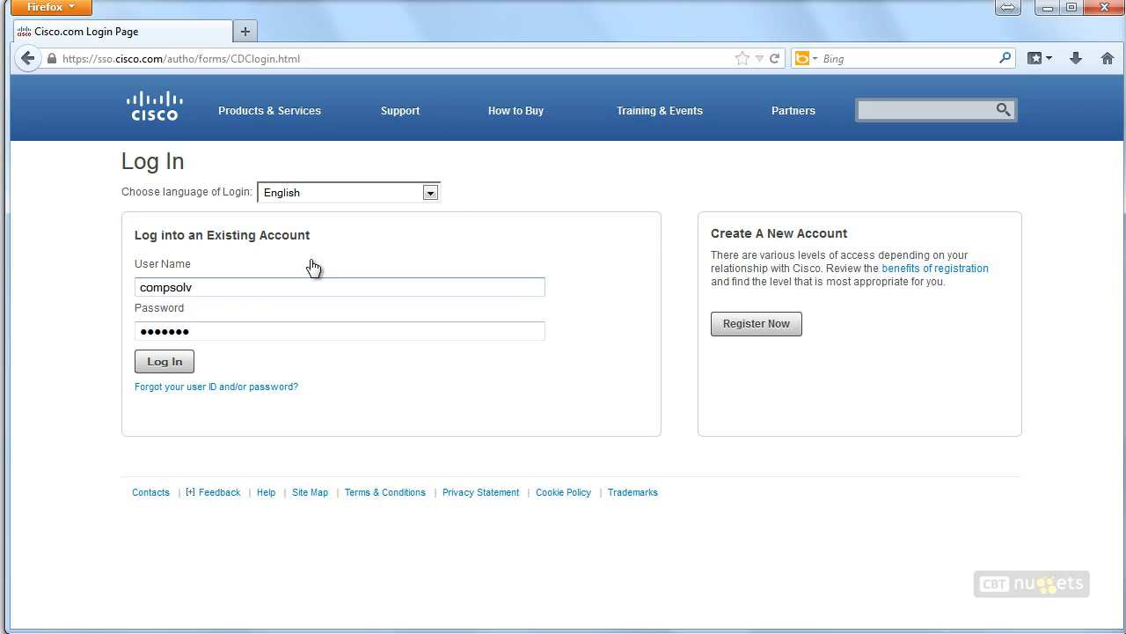
pyautogui.click(163, 369)
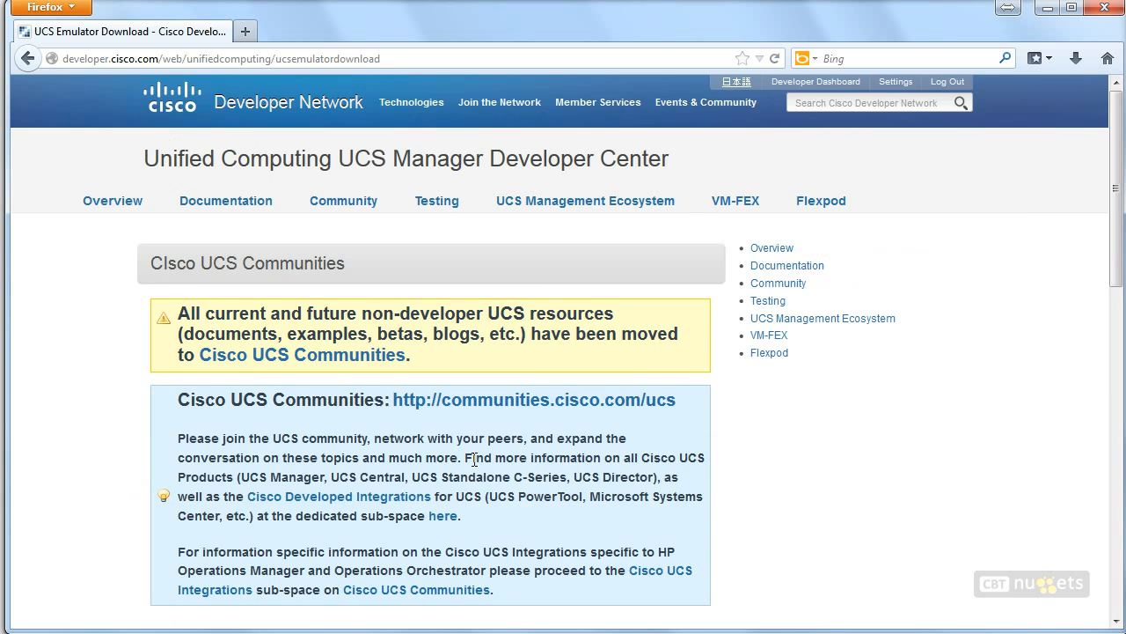
pyautogui.scroll(-8, 516, 428)
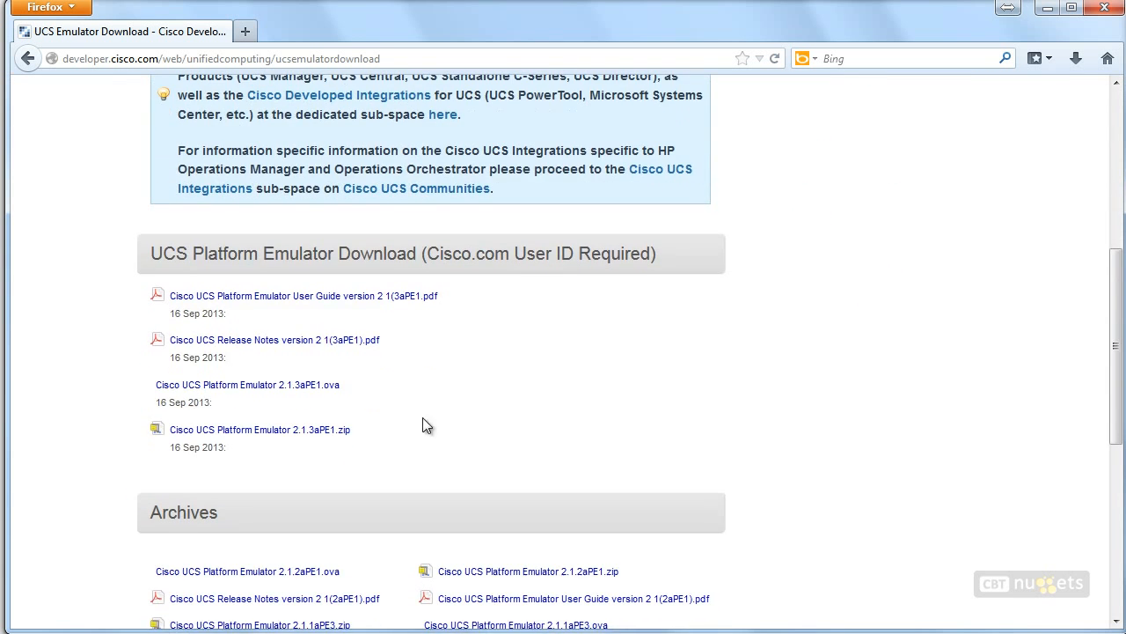
# Accept the license agreement for Cisco UCS Platform Emulator 2.1.3aPE1.ova, cancel its download prompt and return to the download page.
pyautogui.click(335, 387)
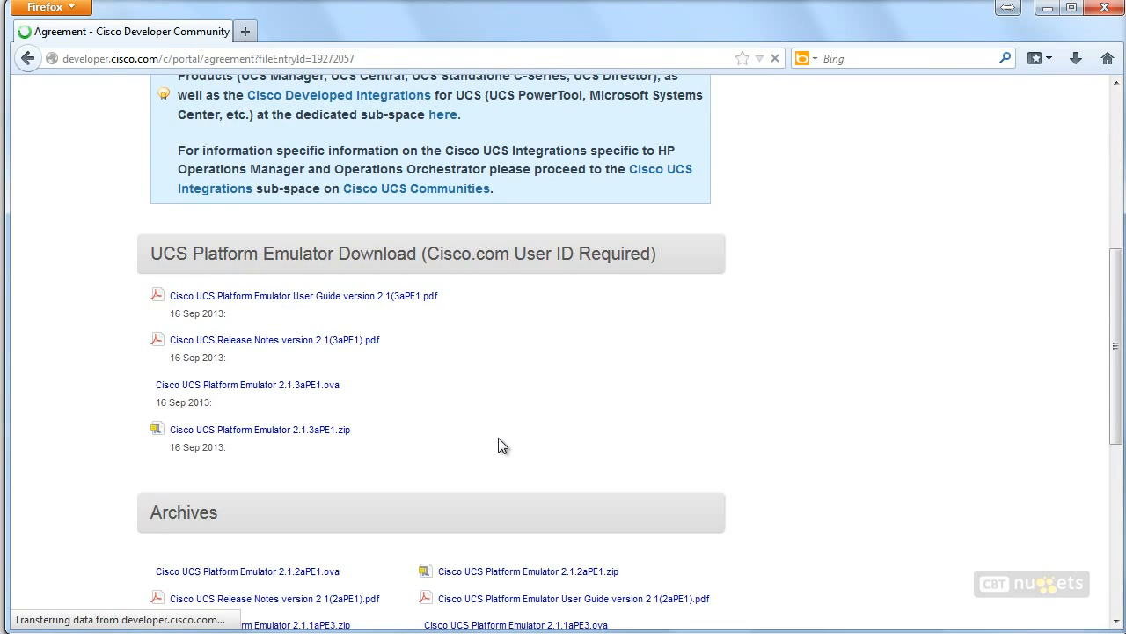
pyautogui.scroll(-5, 639, 453)
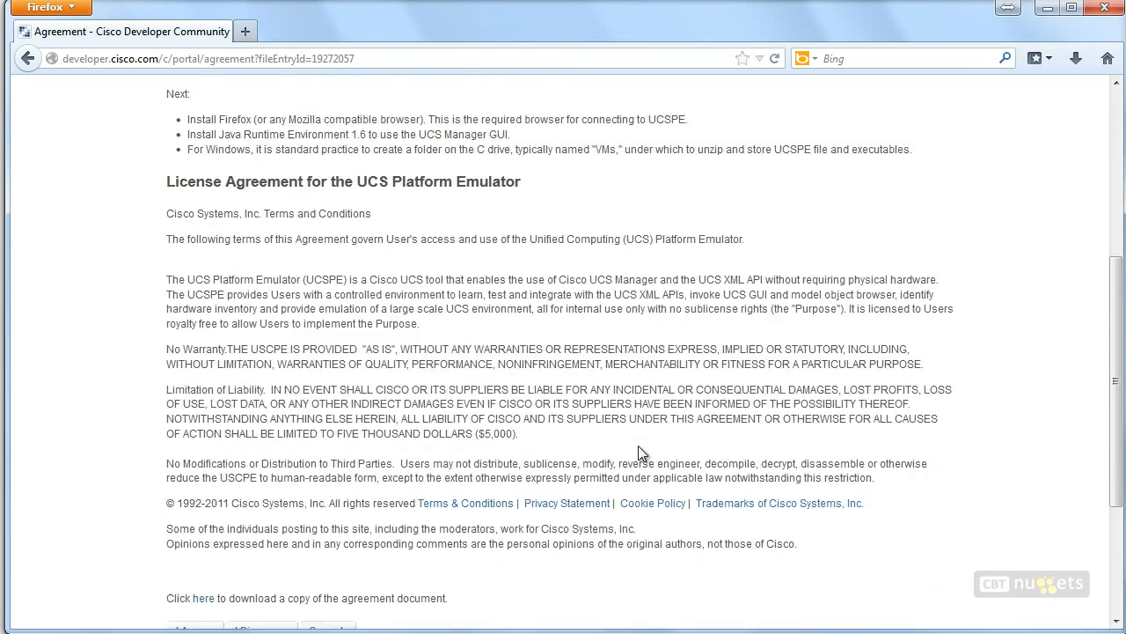
pyautogui.scroll(-3, 640, 452)
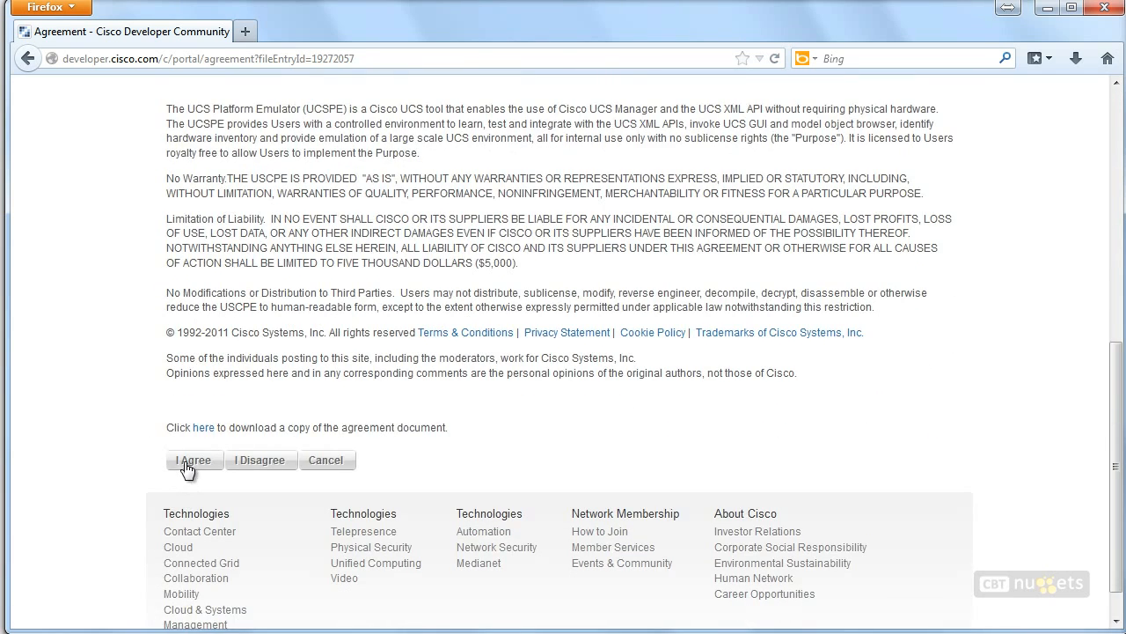
pyautogui.click(189, 461)
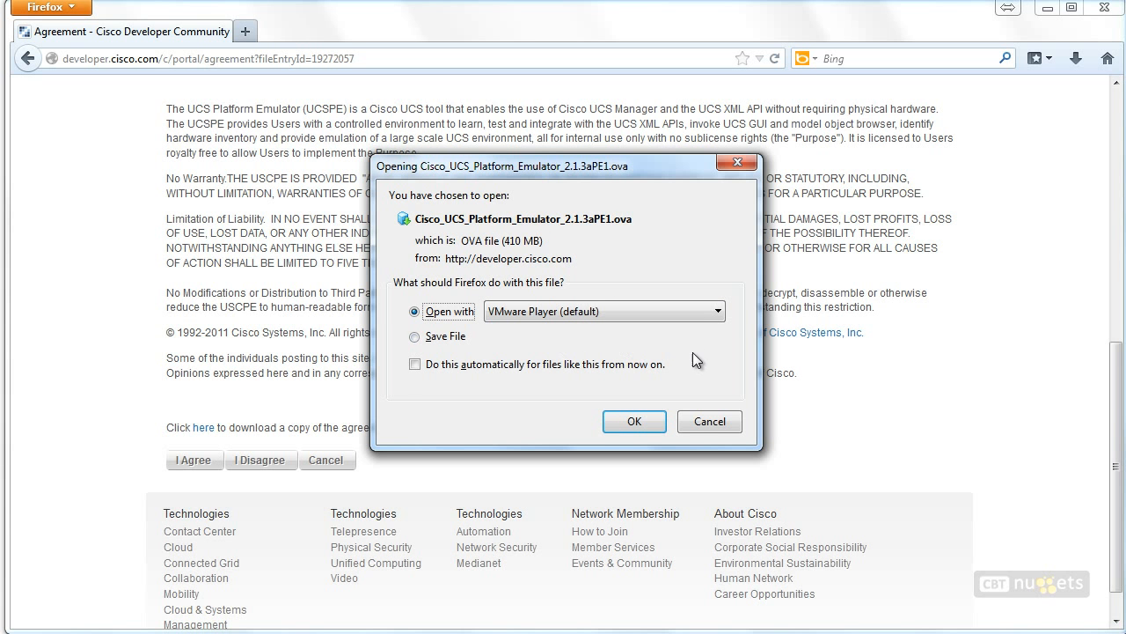
pyautogui.click(737, 419)
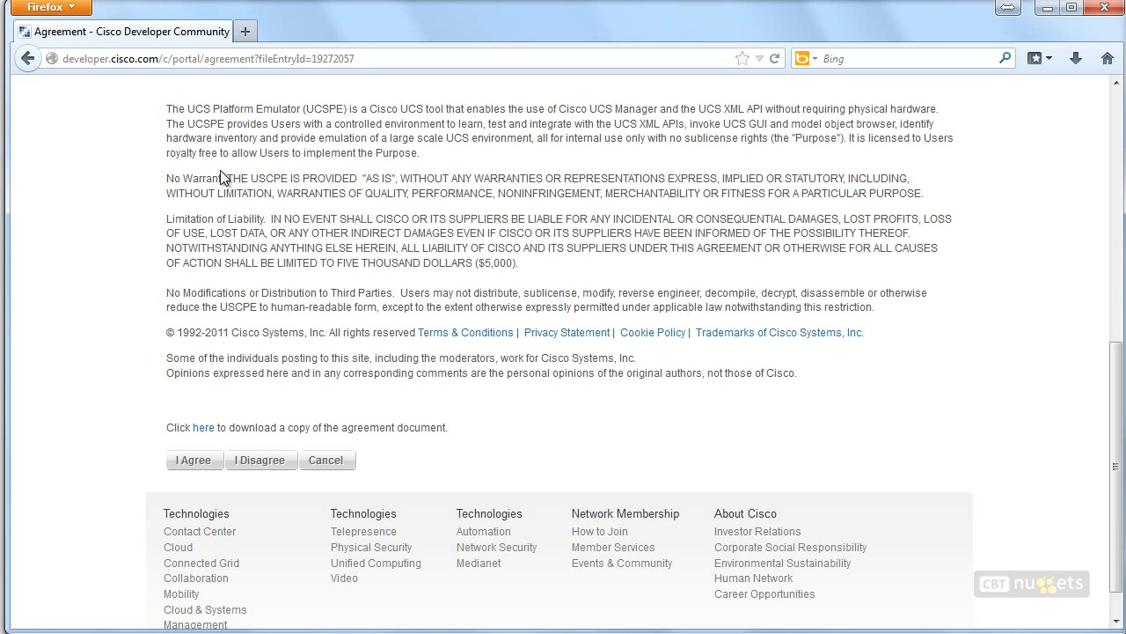
pyautogui.click(29, 60)
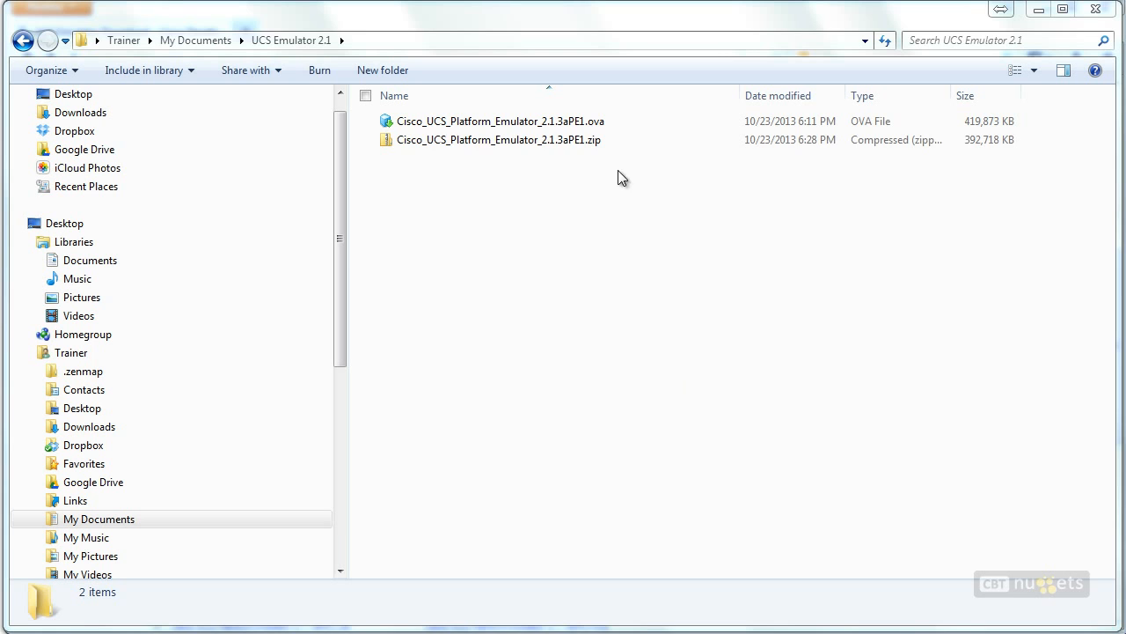
# In Windows Explorer, extract Cisco_UCS_Platform_Emulator_2.1.3aPE1.zip directly into the UCS Emulator 2.1 folder, without an extra subfolder named after the archive.
pyautogui.rightClick(595, 136)
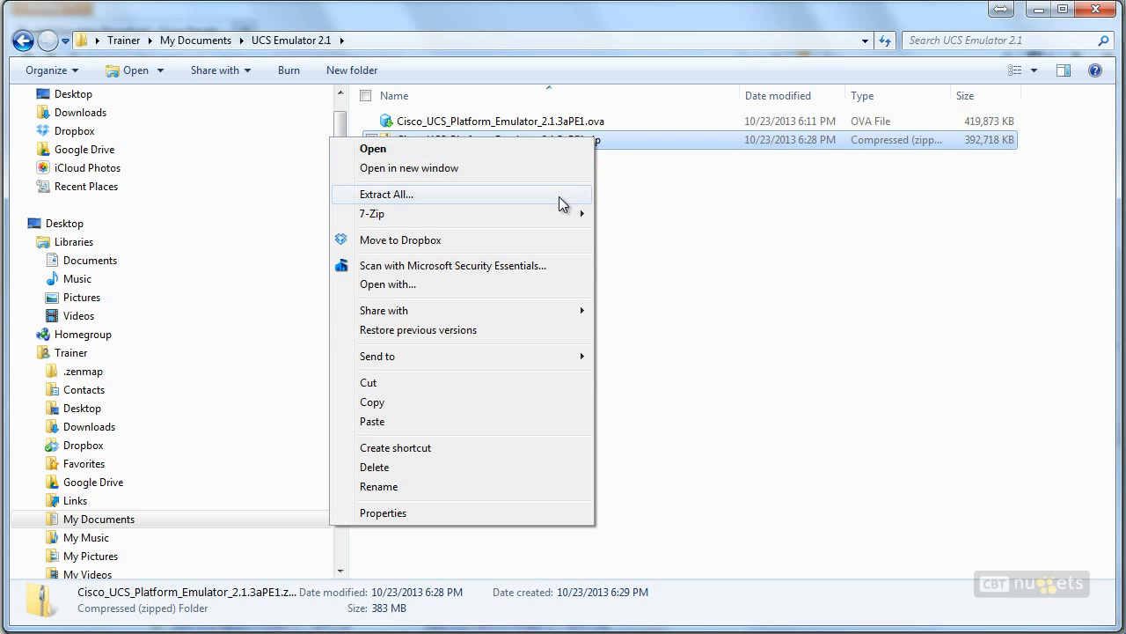
pyautogui.moveTo(561, 215)
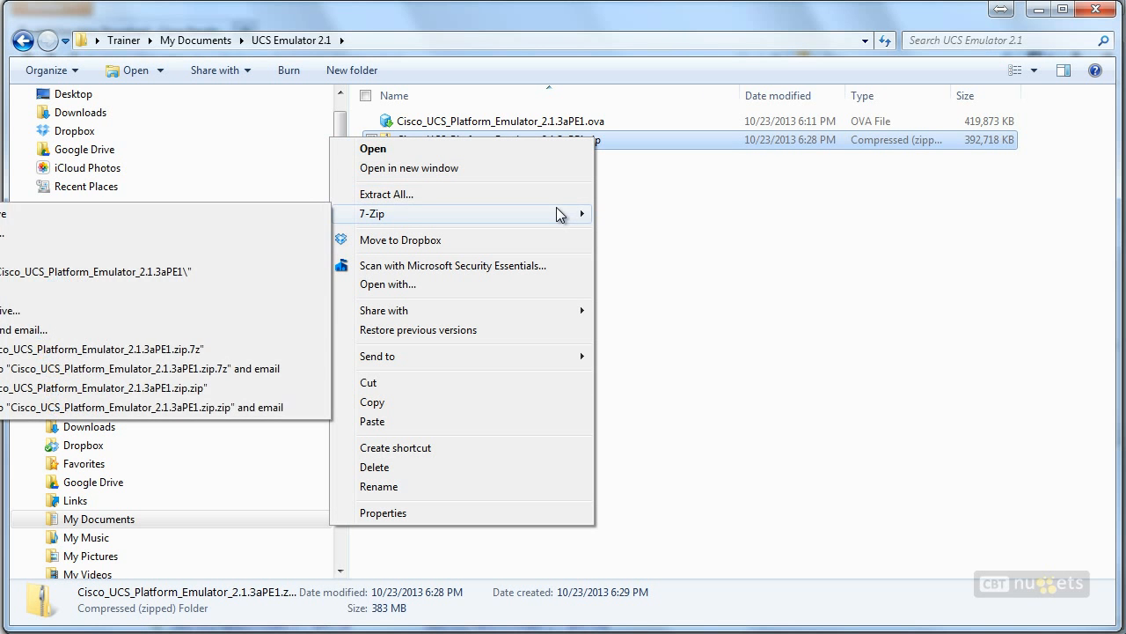
pyautogui.click(540, 194)
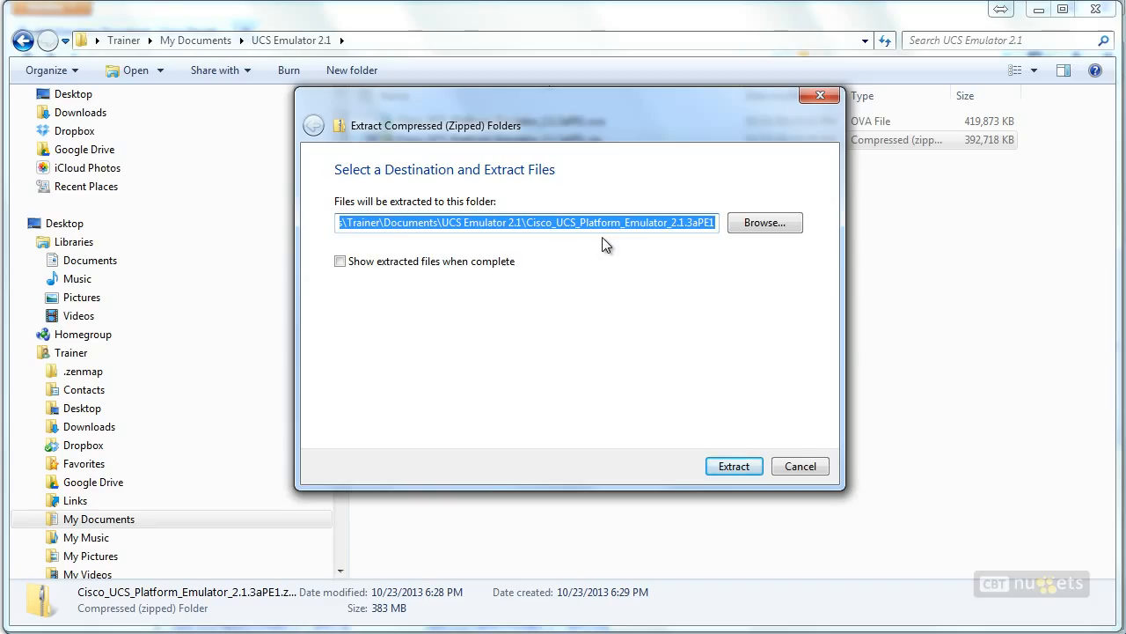
pyautogui.moveTo(527, 225); pyautogui.dragTo(742, 233)
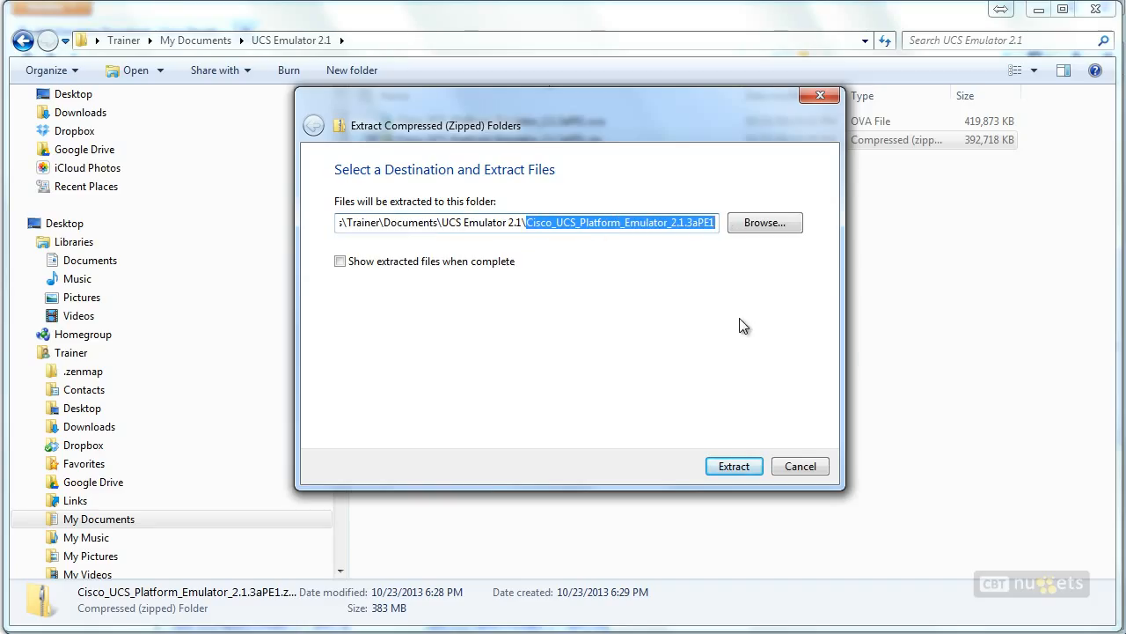
pyautogui.press('BackSpace')
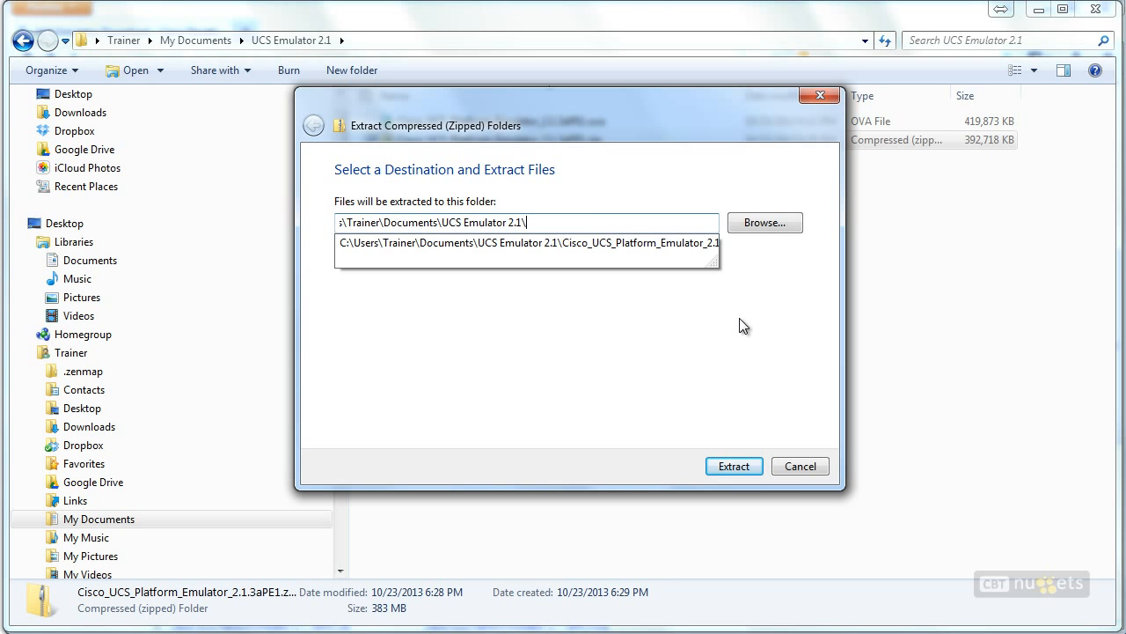
pyautogui.click(746, 461)
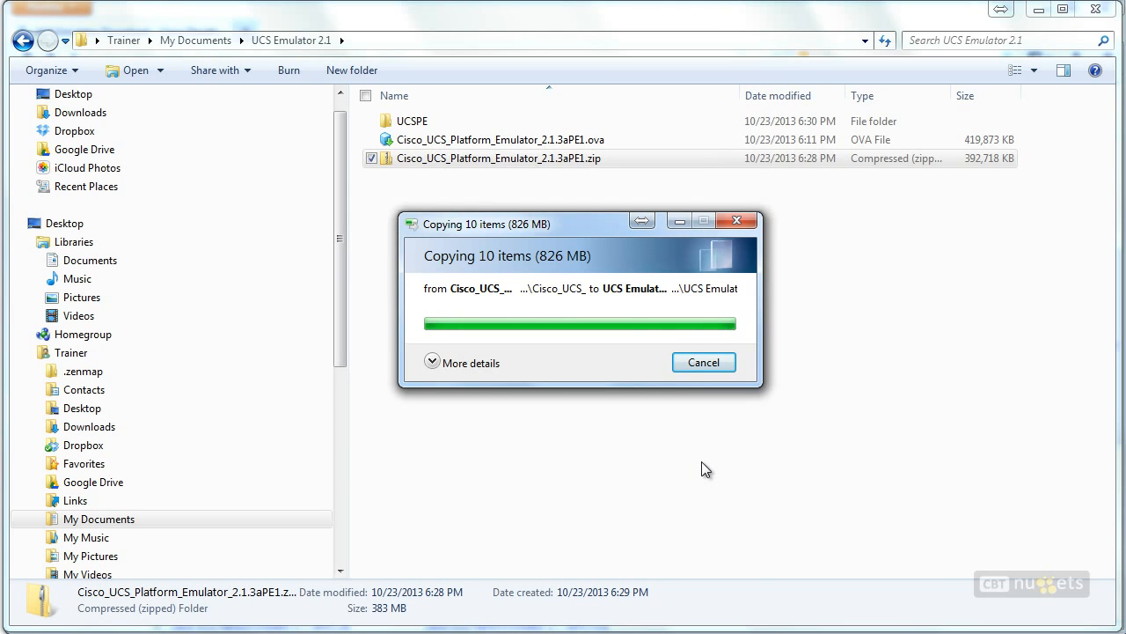
pyautogui.click(675, 391)
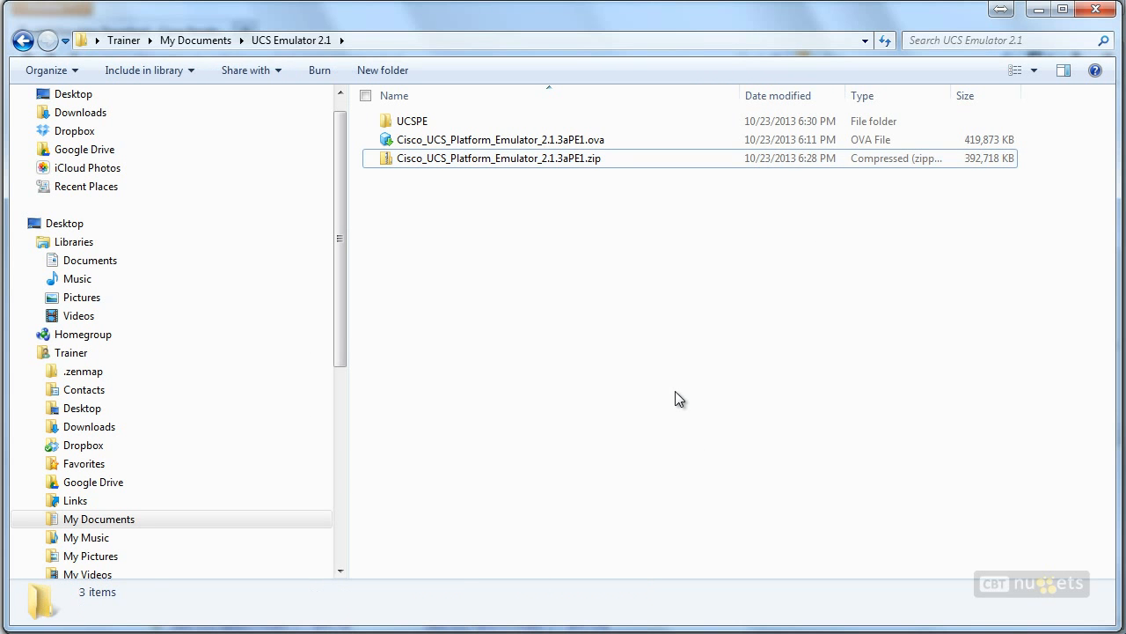
# Delete the Cisco_UCS_Platform_Emulator_2.1.3aPE1.zip archive and move the OVA file into the UCSPE folder.
pyautogui.click(488, 160)
pyautogui.rightClick(487, 161)
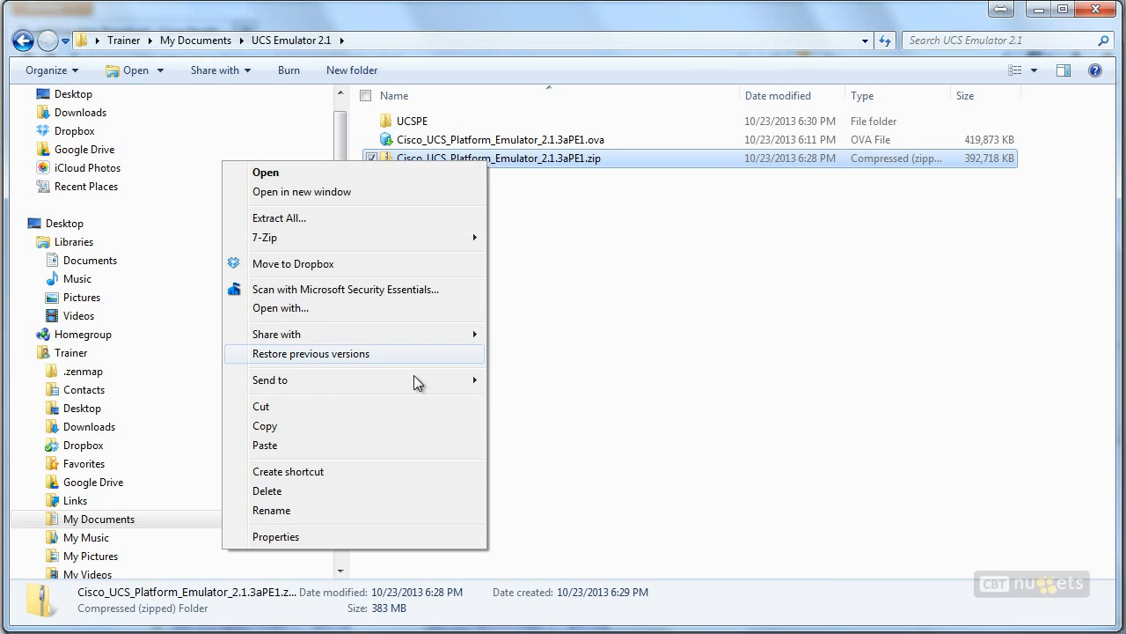
pyautogui.click(401, 489)
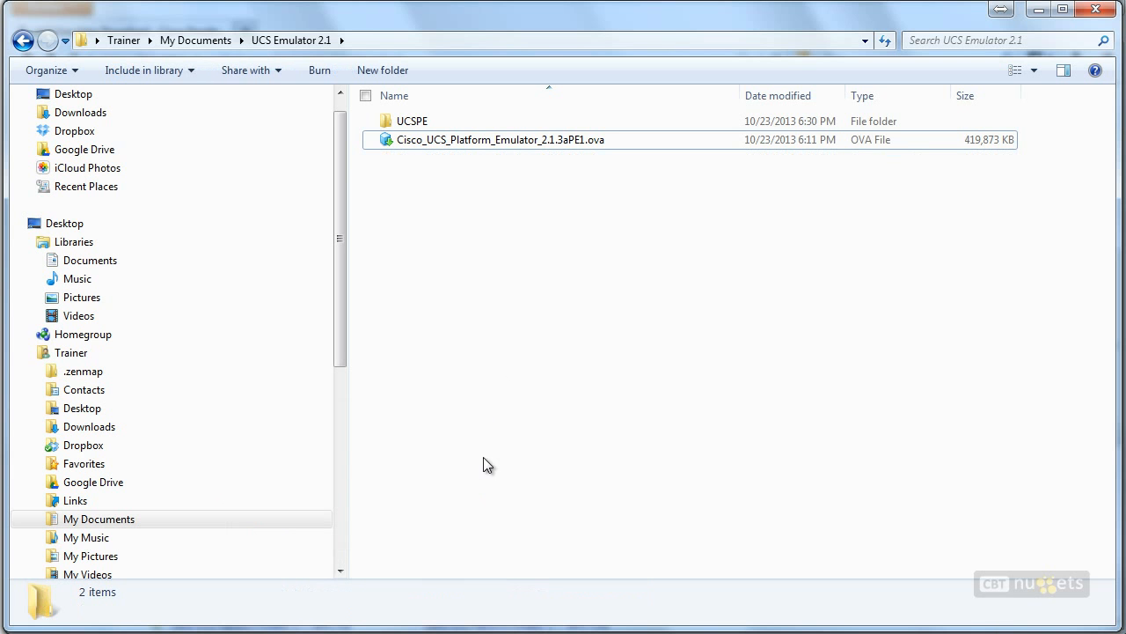
pyautogui.moveTo(473, 141); pyautogui.dragTo(460, 118)
# Import the OVA from the UCSPE folder into VMware Player with the default name and storage path, postponing the software update and dismissing the startup hint.
pyautogui.doubleClick(411, 120)
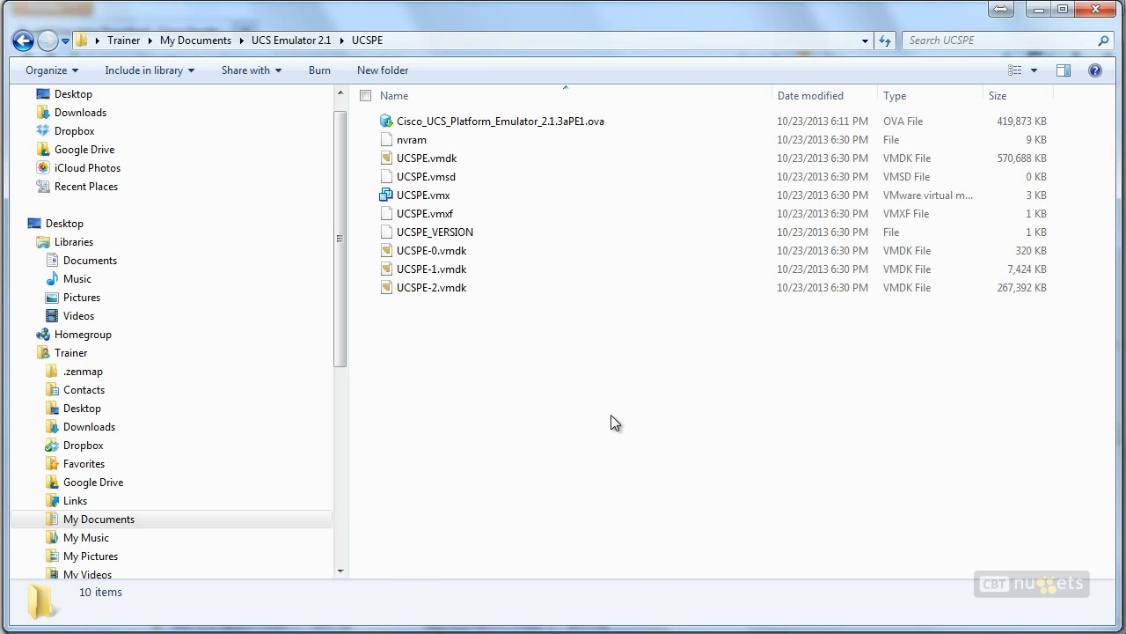
pyautogui.click(545, 121)
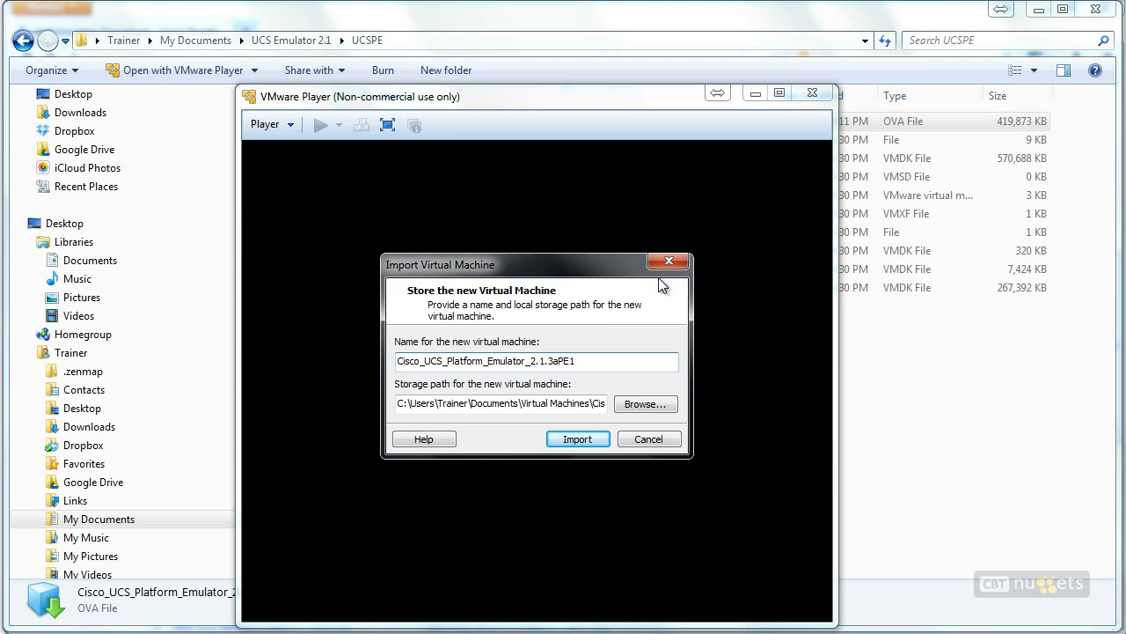
pyautogui.click(594, 439)
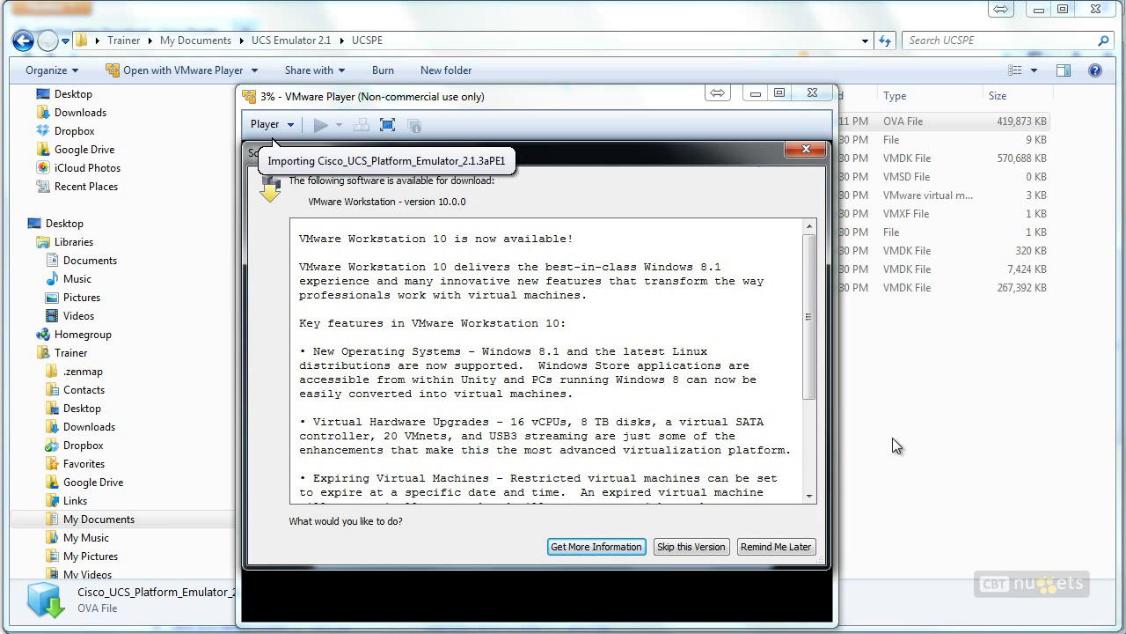
pyautogui.click(799, 546)
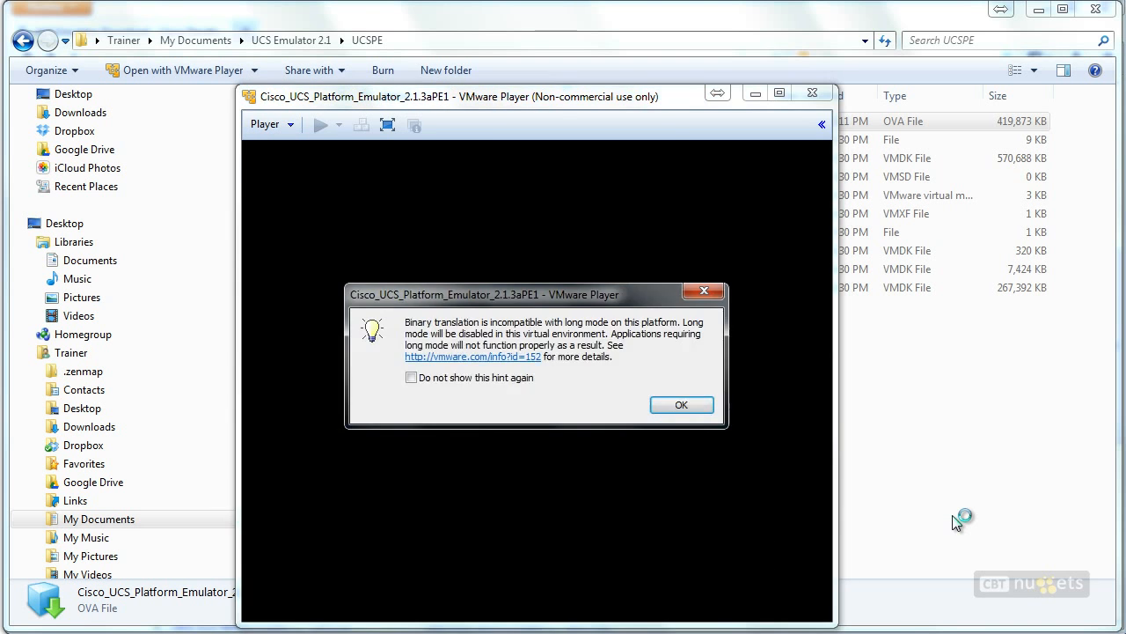
pyautogui.click(682, 405)
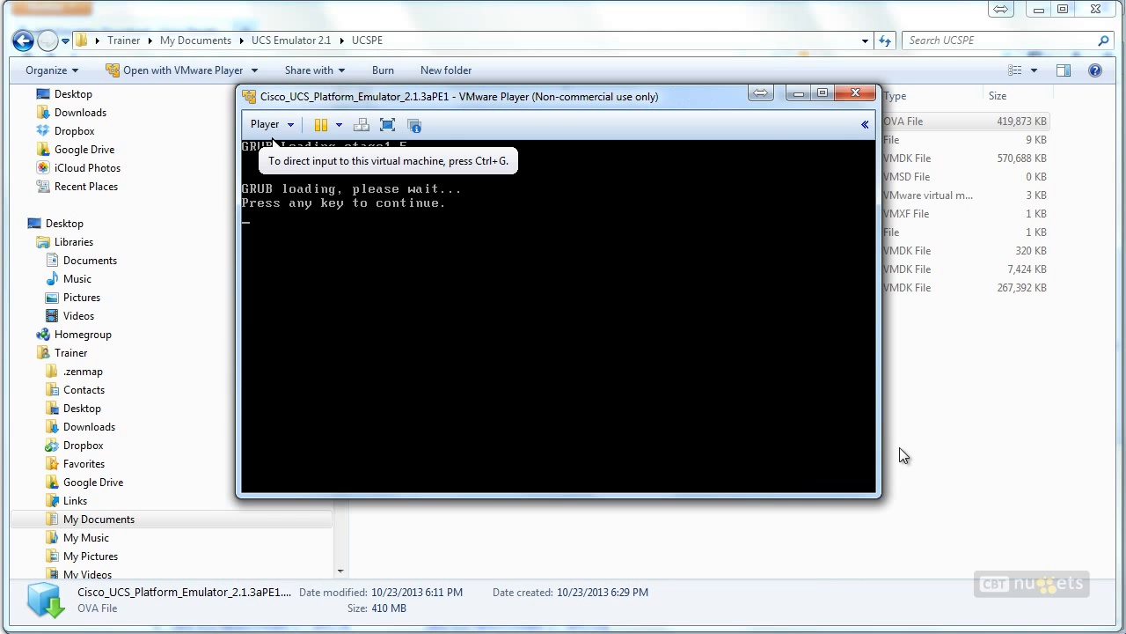
# Log in to the emulator's virtual machine console with the configuration account's user name and password.
pyautogui.click(564, 357)
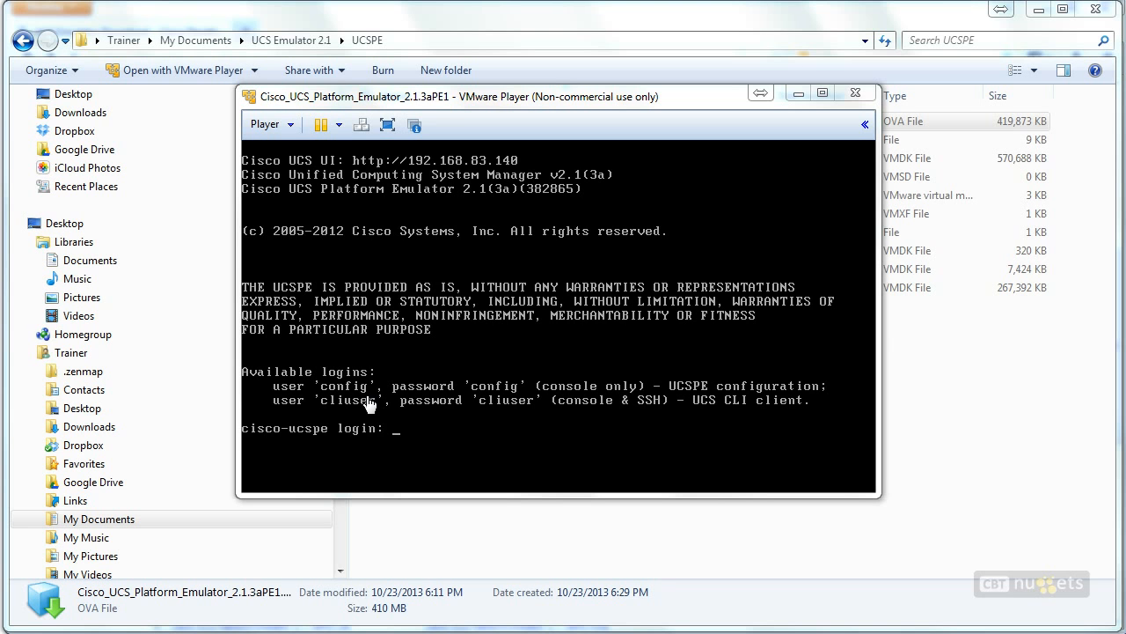
pyautogui.click(467, 431)
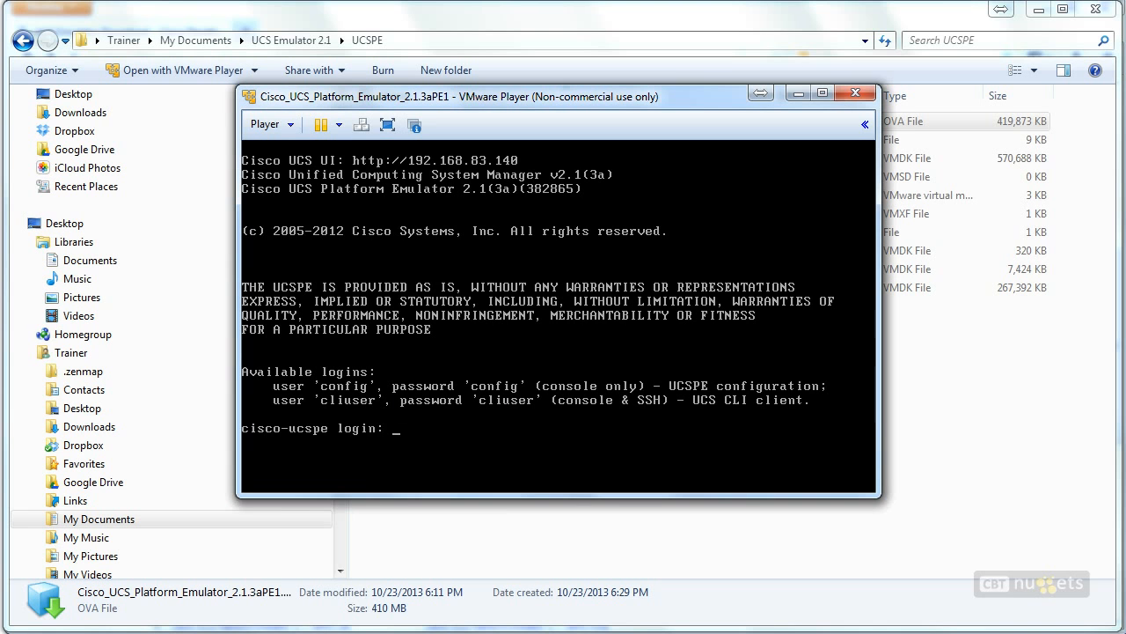
pyautogui.write('config')
pyautogui.press('Return')
pyautogui.write('config')
pyautogui.press('Return')
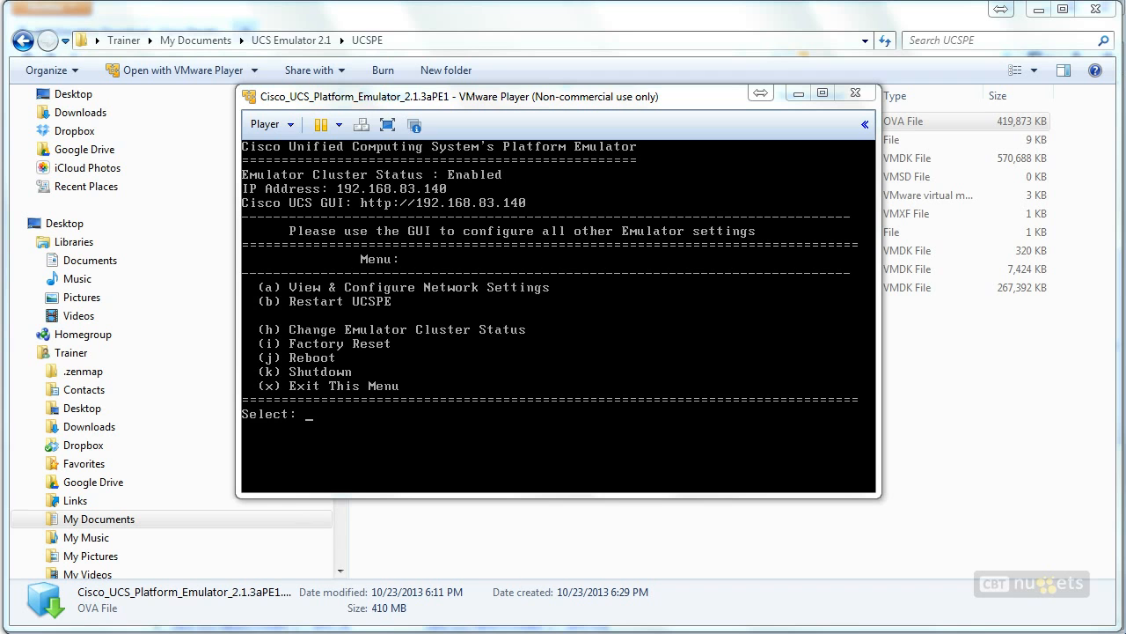
pyautogui.moveTo(379, 199)
pyautogui.mouseDown()
pyautogui.moveTo(377, 187)
pyautogui.moveTo(231, 214)
pyautogui.moveTo(581, 211)
pyautogui.moveTo(352, 192)
pyautogui.mouseUp()
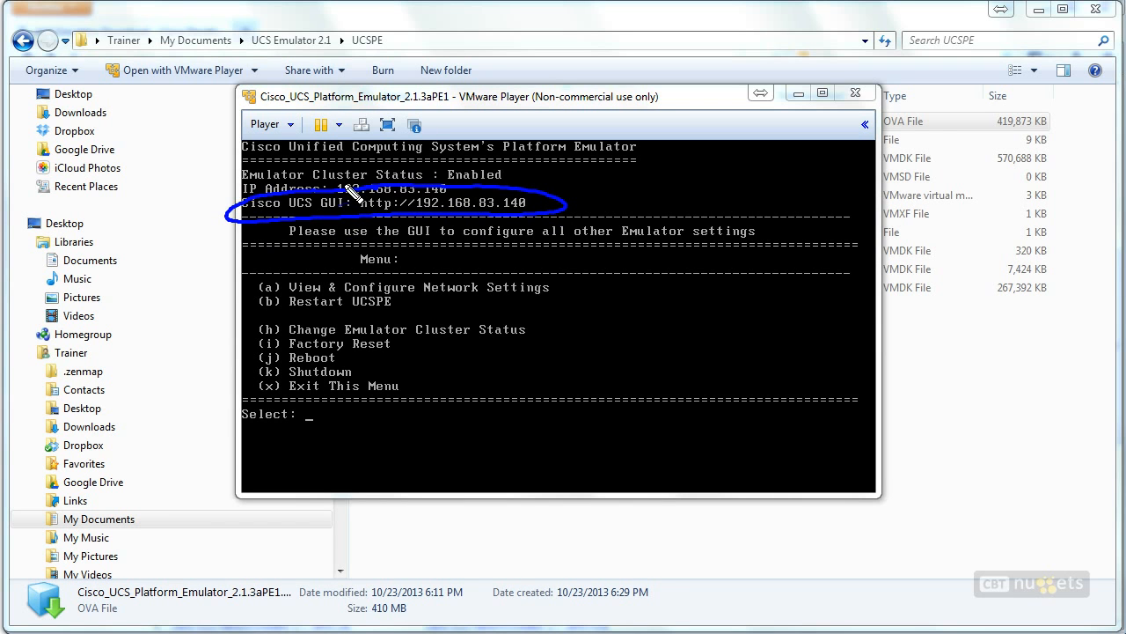
pyautogui.moveTo(636, 185); pyautogui.dragTo(596, 199)
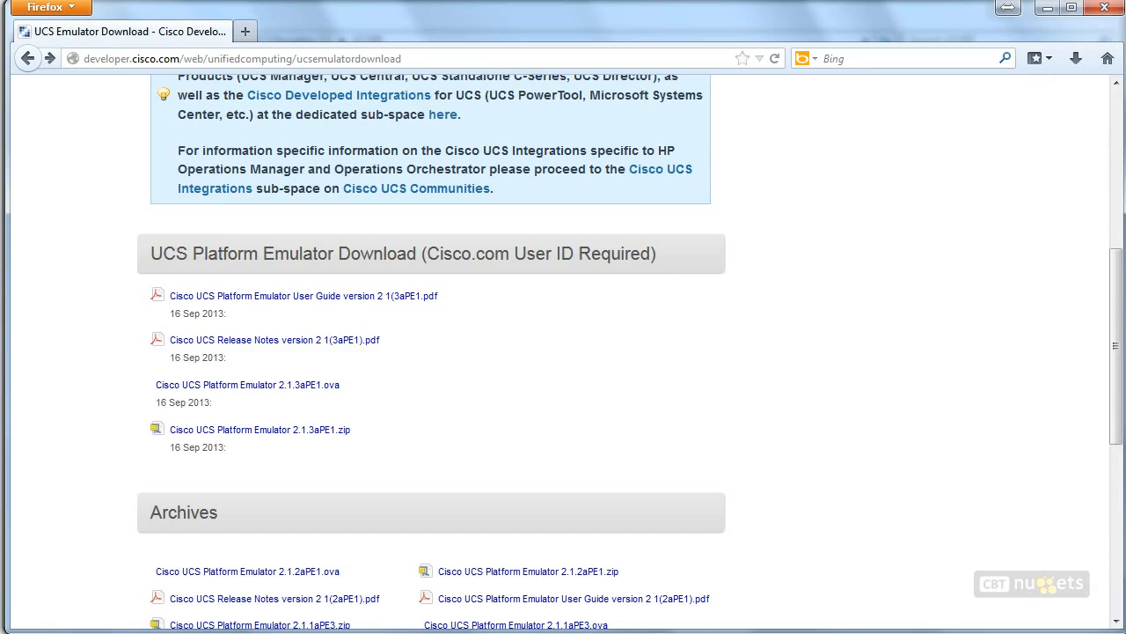
# In Firefox, open the emulator's control panel at 192.168.83.140 and expand the Emulator Settings section.
pyautogui.hotkey('ctrl', 'l')
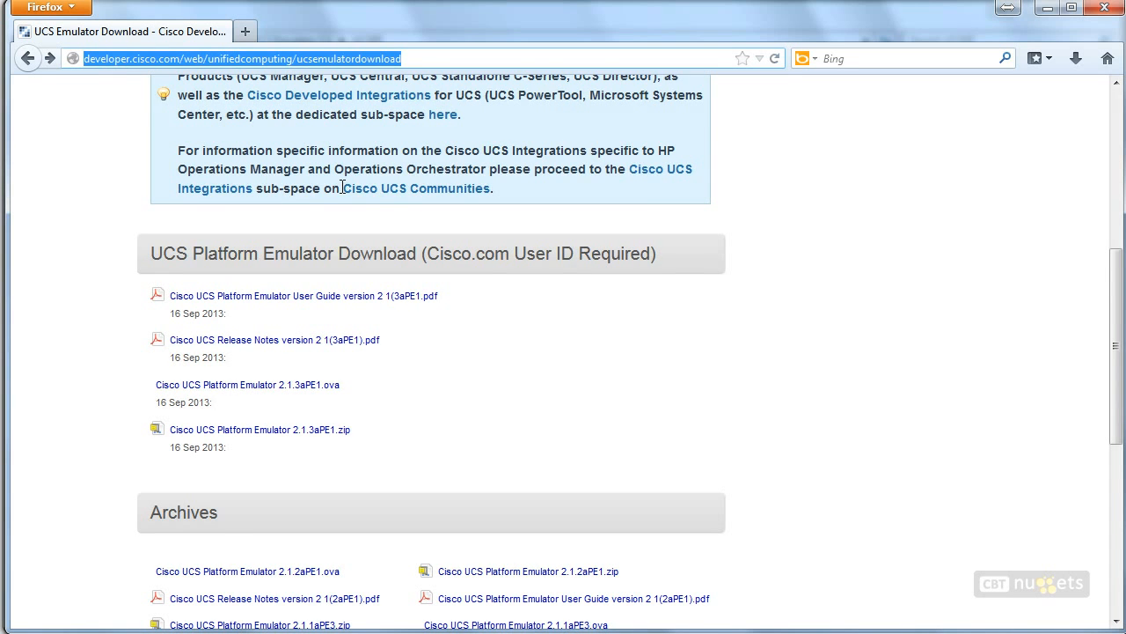
pyautogui.write('192.')
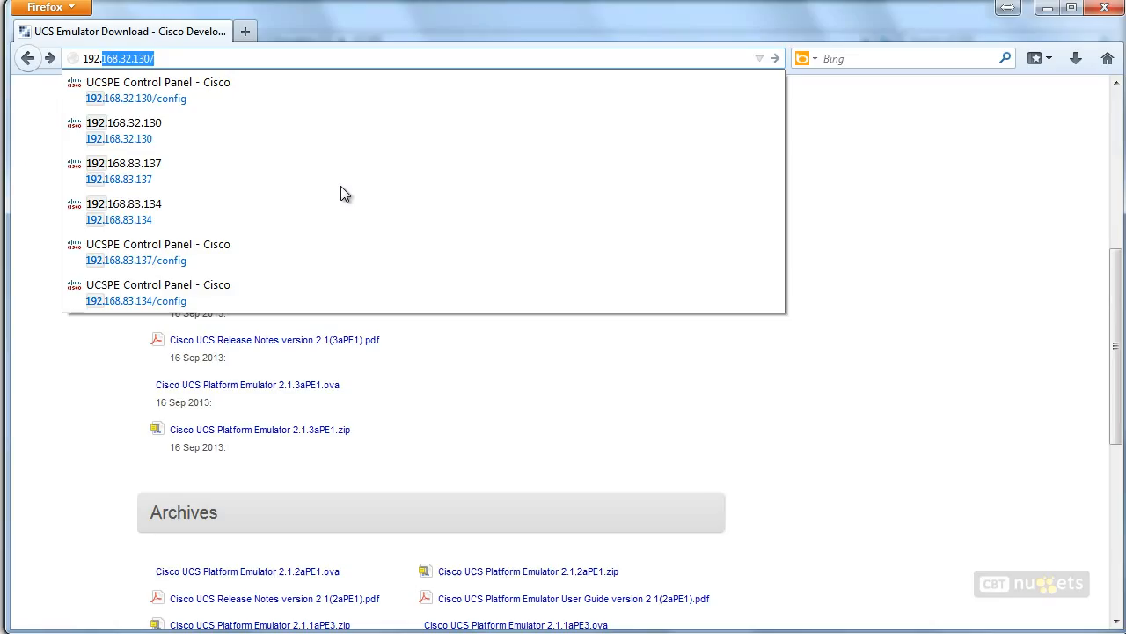
pyautogui.write('168.')
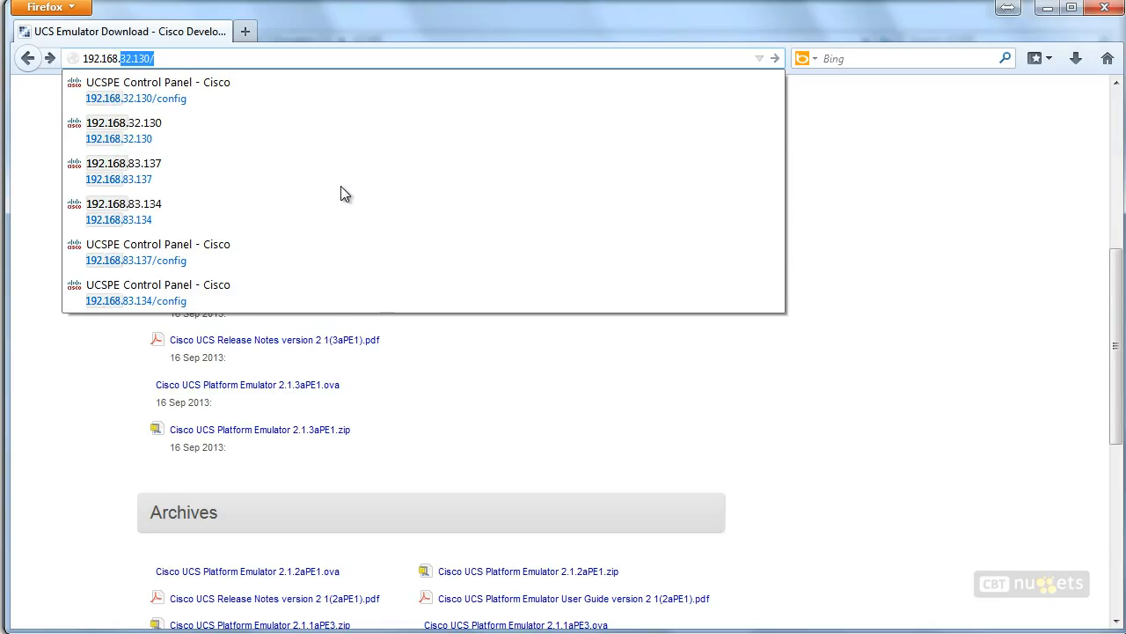
pyautogui.write('83.4')
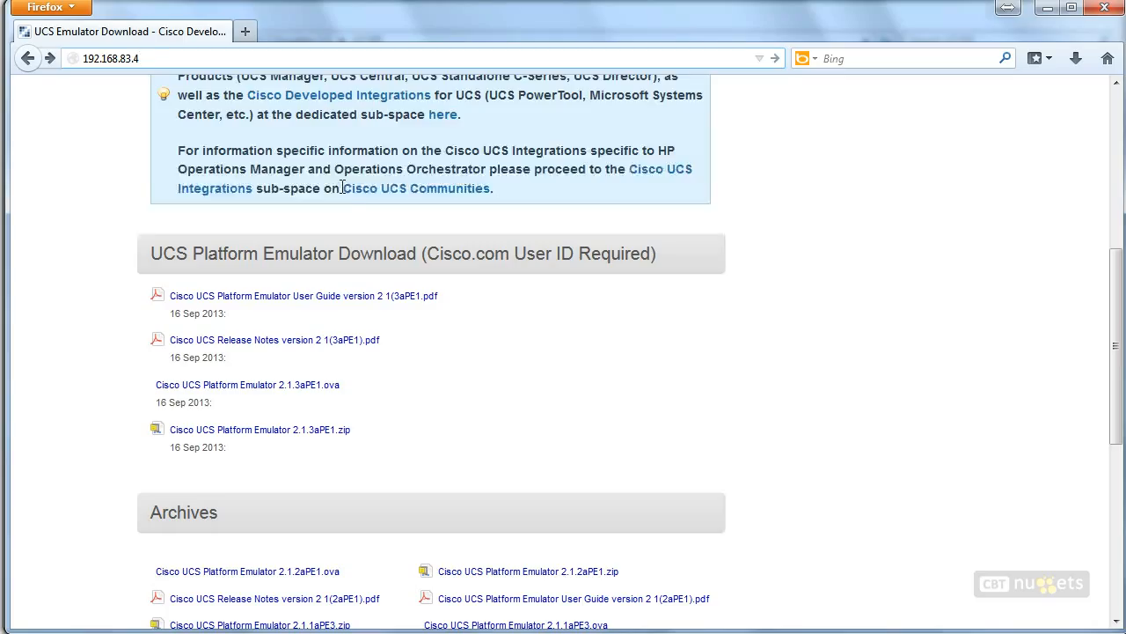
pyautogui.press('BackSpace')
pyautogui.write('140')
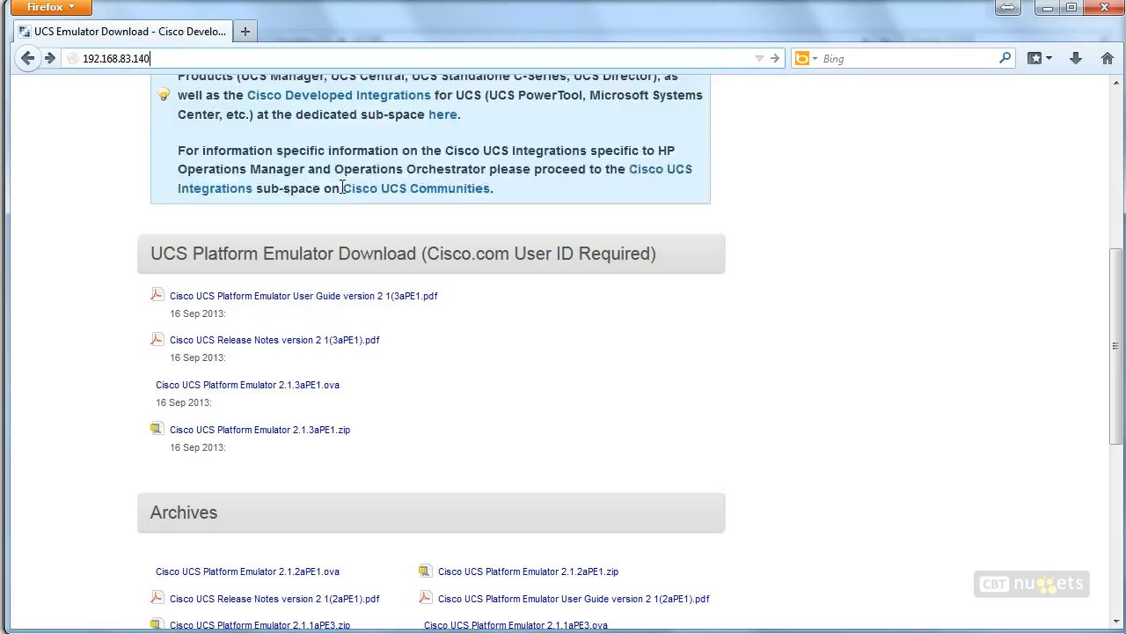
pyautogui.press('Return')
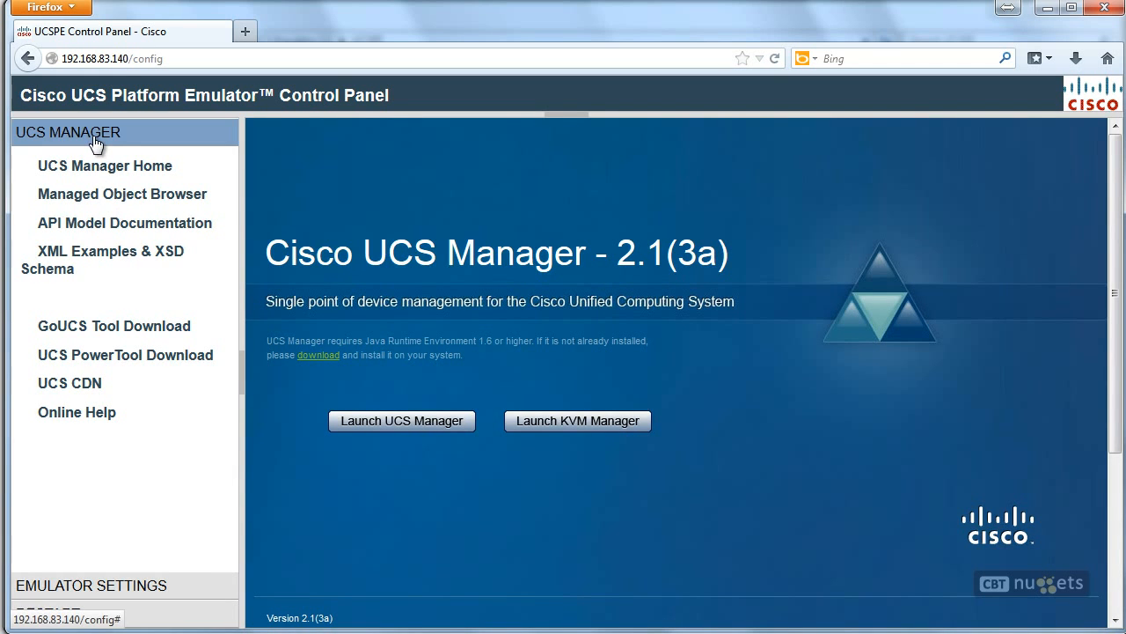
pyautogui.click(108, 584)
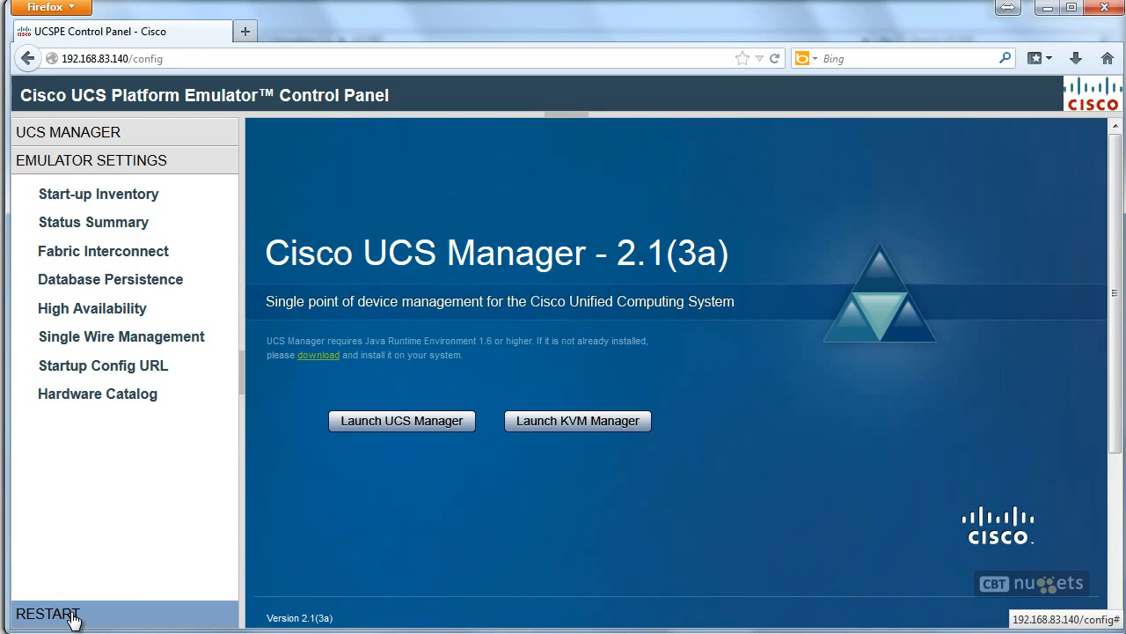
# Launch UCS Manager from the control panel with Java Web Start, allowing it to run, and log in with the configuration account's user name and password.
pyautogui.click(104, 136)
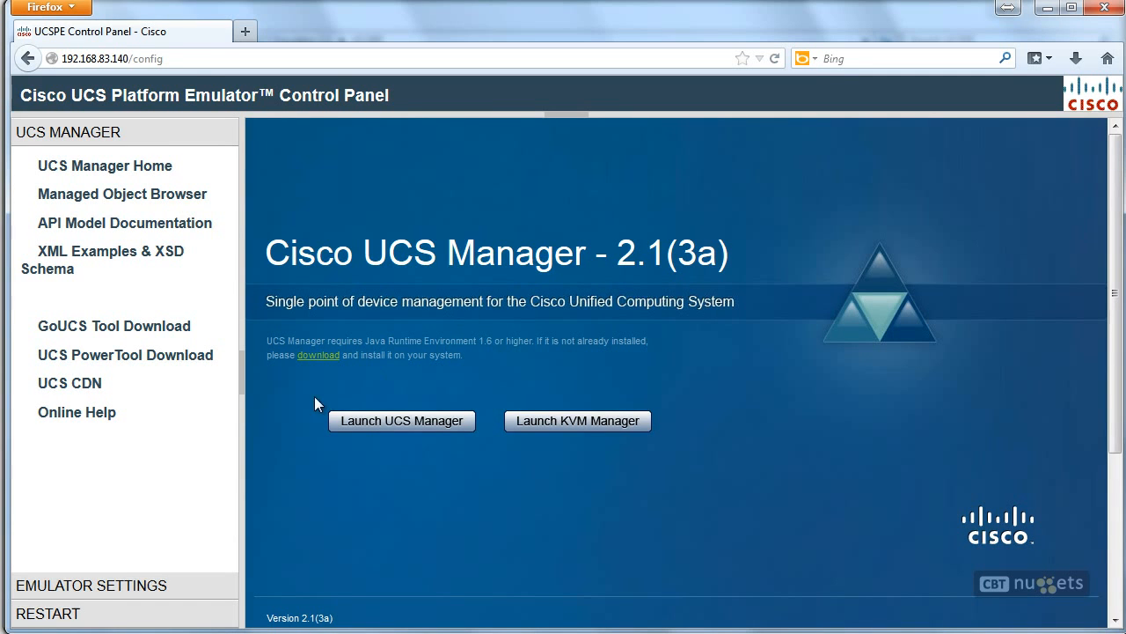
pyautogui.click(413, 426)
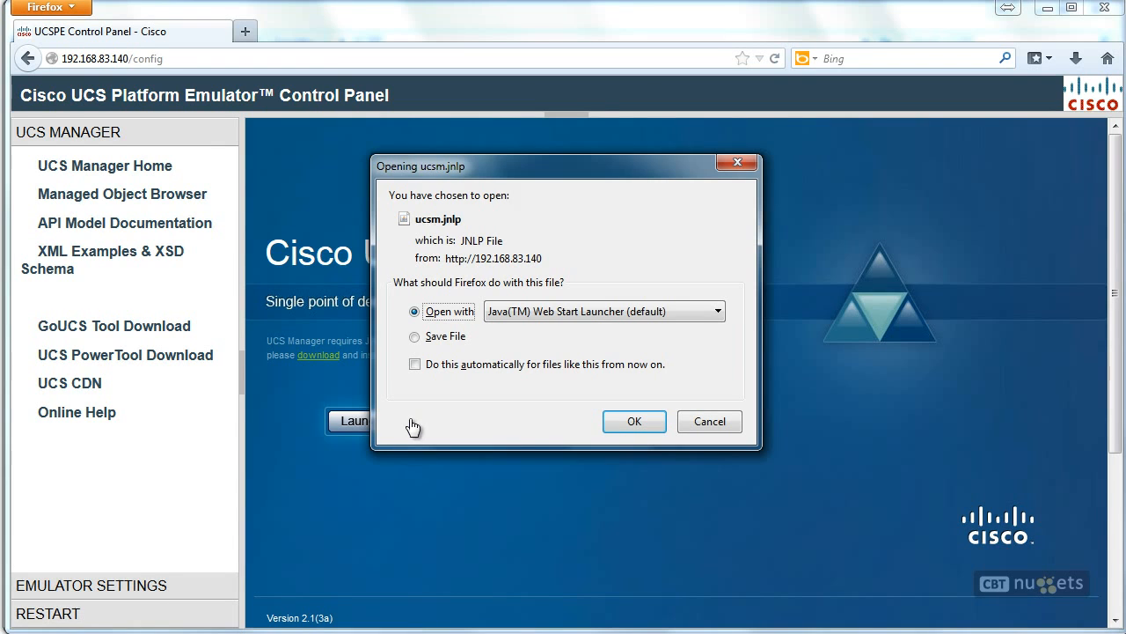
pyautogui.click(640, 429)
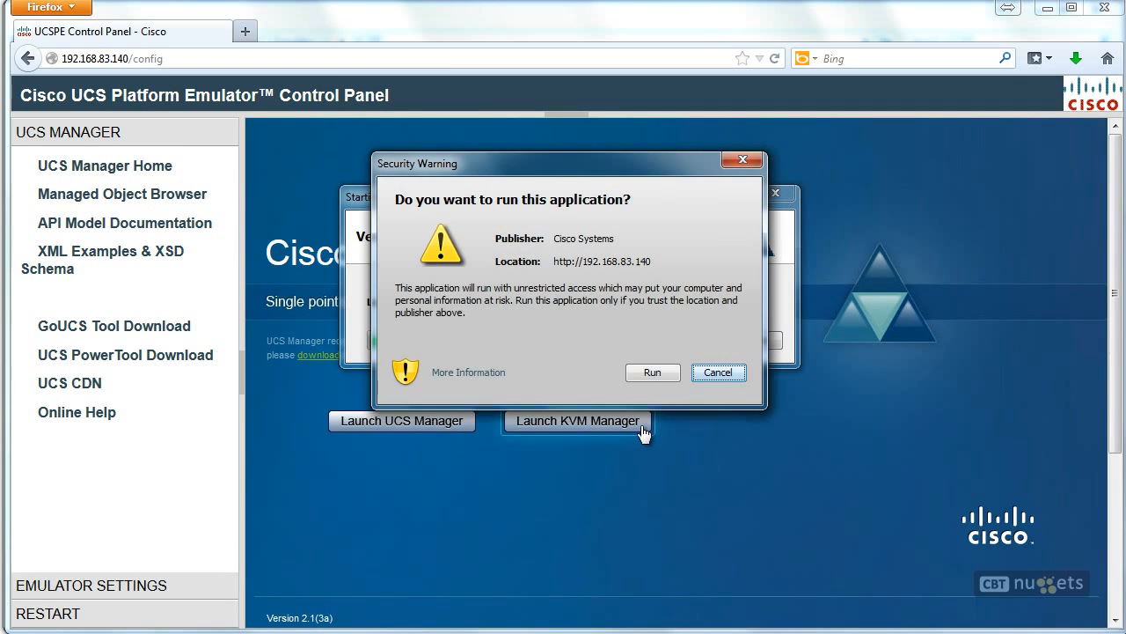
pyautogui.click(658, 373)
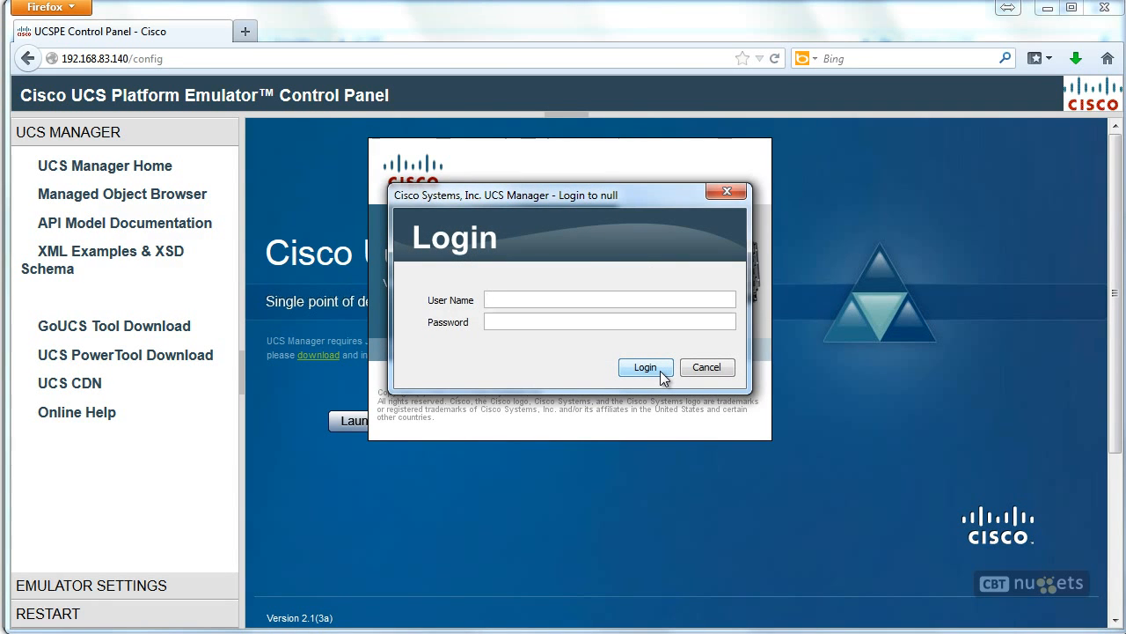
pyautogui.write('configconfig')
pyautogui.click(661, 370)
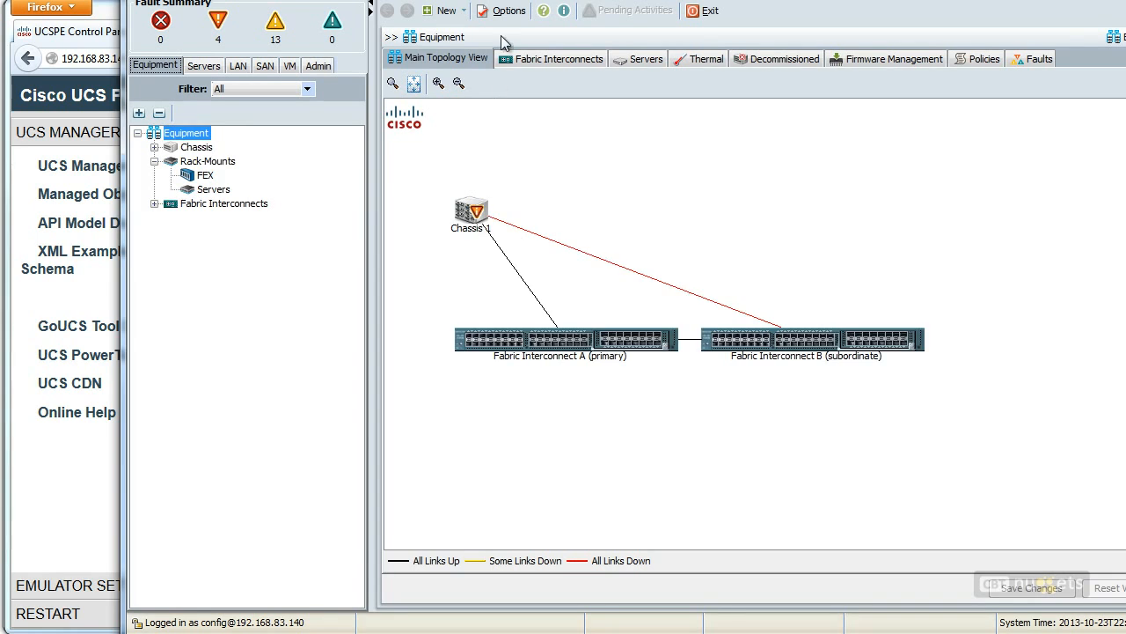
# Move and resize the UCS Manager window to fit the screen, and show the equipment's list of blade servers.
pyautogui.moveTo(528, 0); pyautogui.dragTo(408, 10)
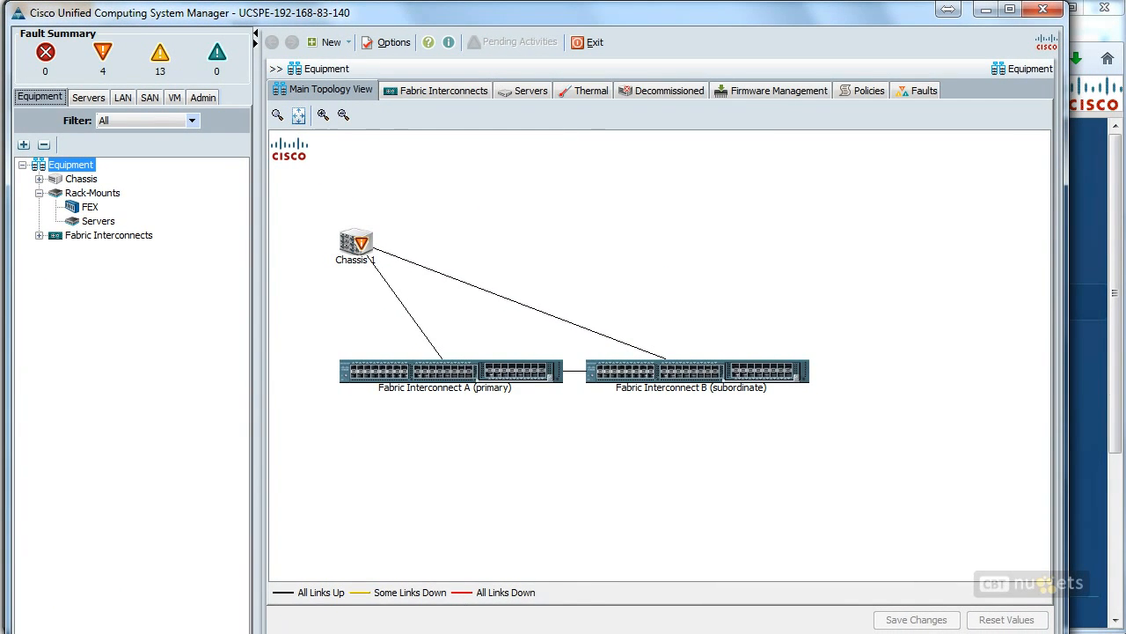
pyautogui.moveTo(12, 632); pyautogui.dragTo(44, 605)
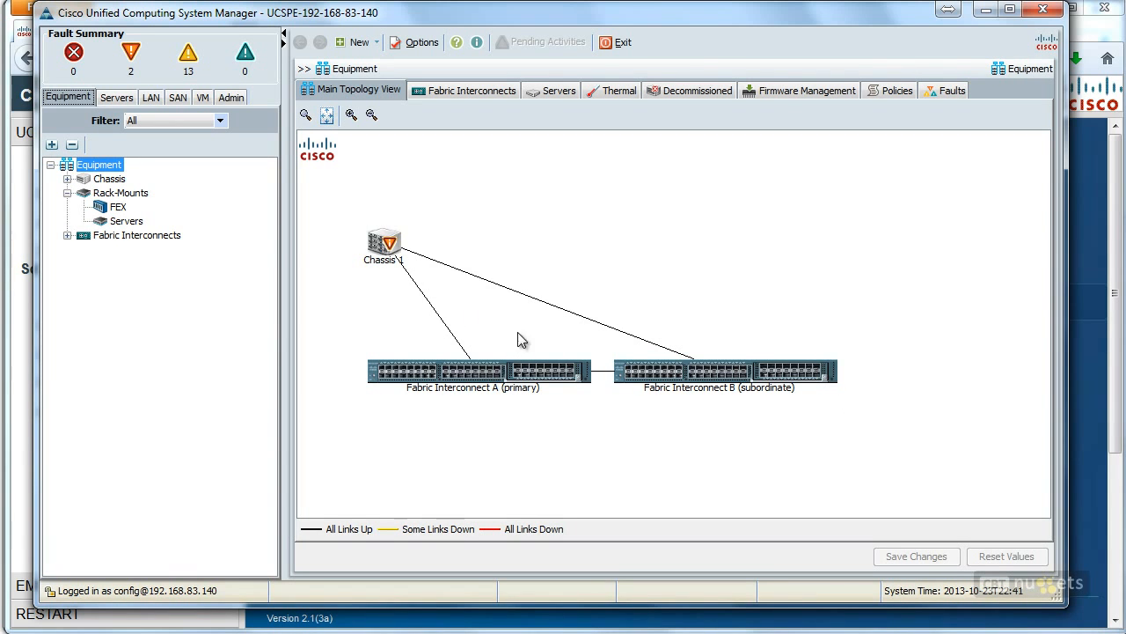
pyautogui.click(379, 244)
pyautogui.click(552, 91)
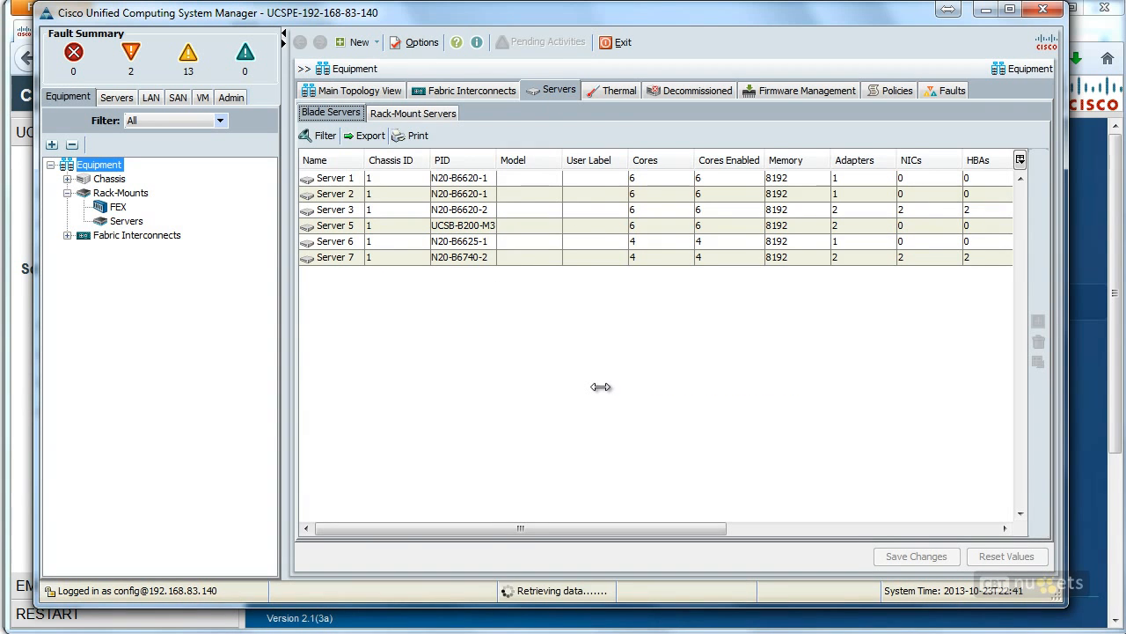